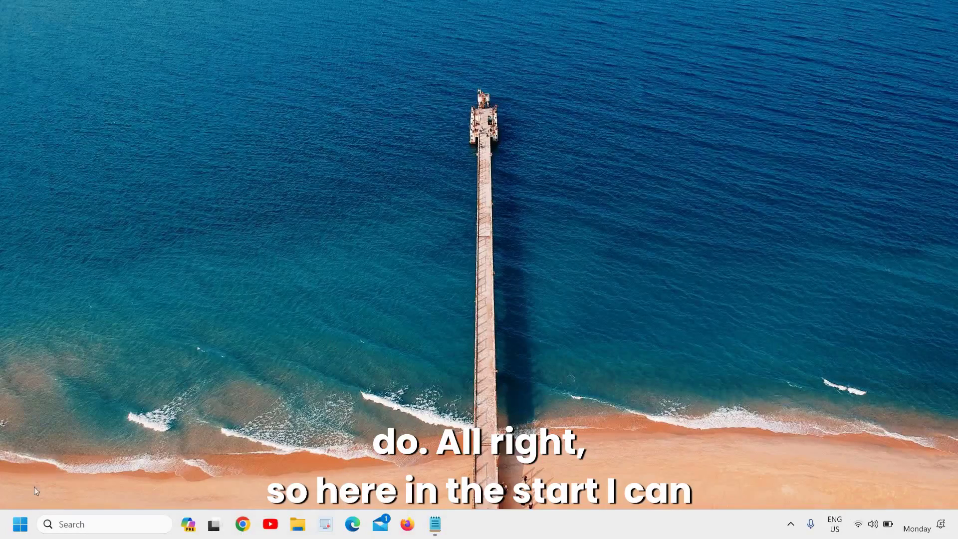
Run services.msc from the Start menu's Run dialog to open the Services console.
right_click(19, 527)
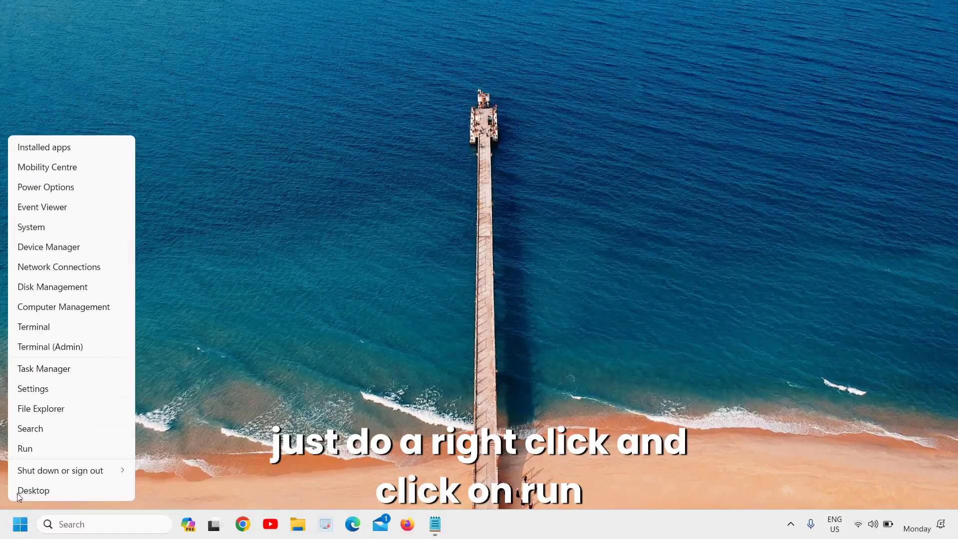
left_click(25, 449)
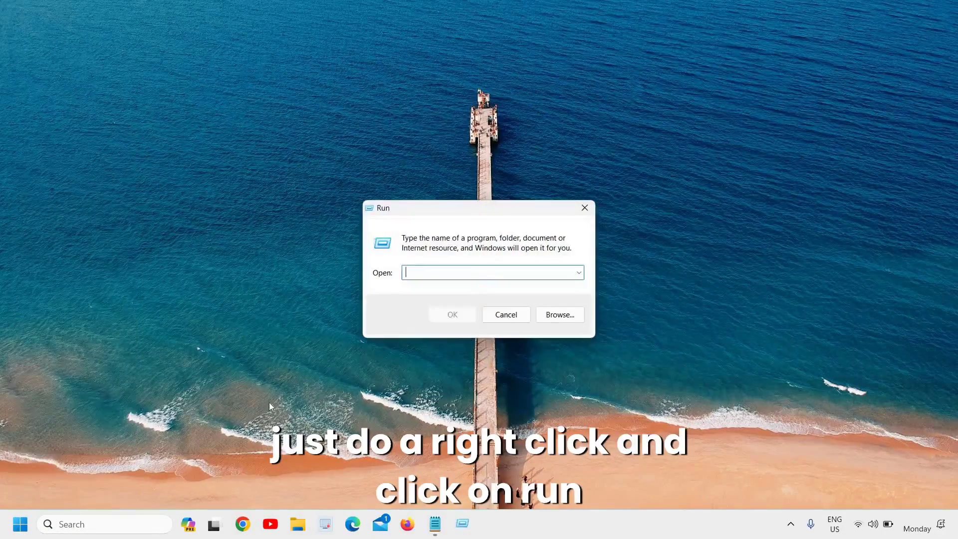
type("services.")
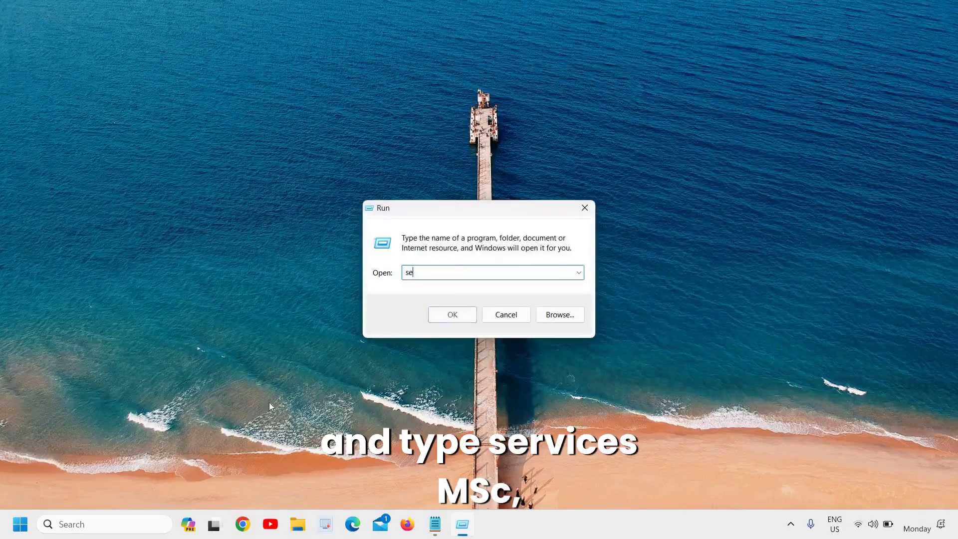
type("msc")
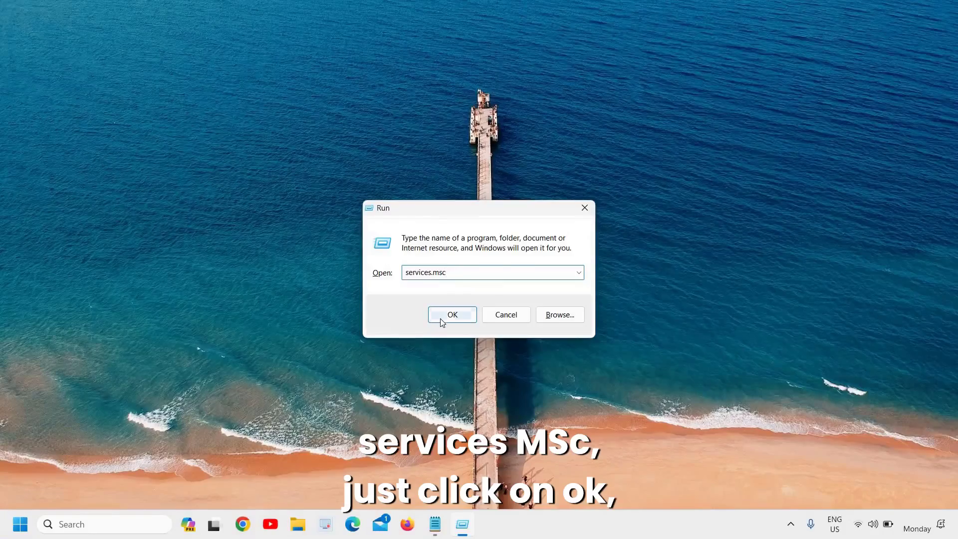
left_click(585, 227)
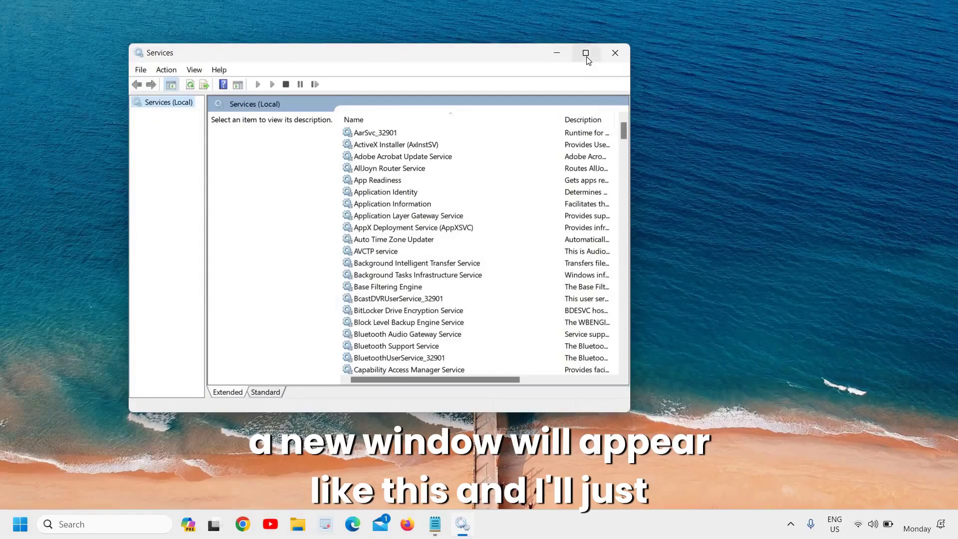
Maximize the Services window and change ActiveX Installer (AxInstSV) startup type to Disabled.
left_click(587, 55)
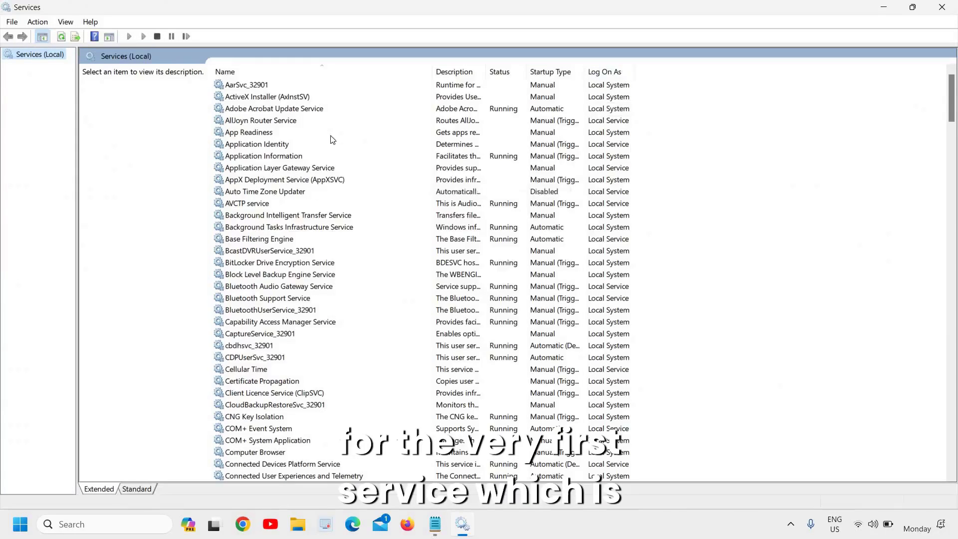
left_click(240, 98)
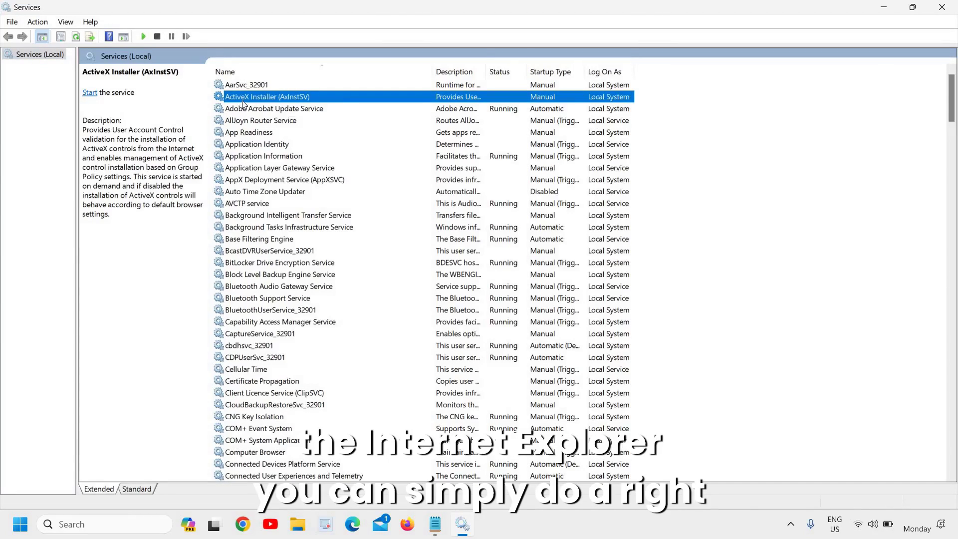
right_click(272, 100)
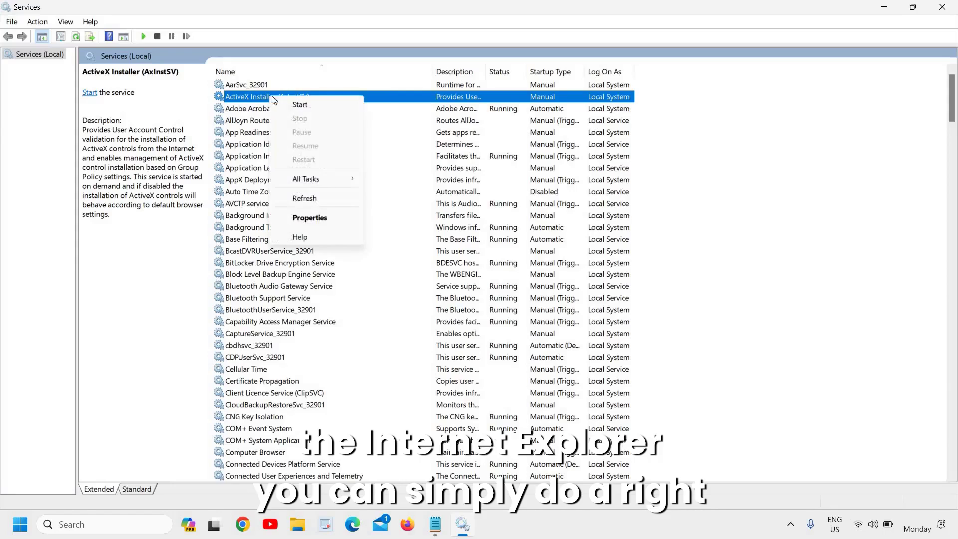
left_click(324, 219)
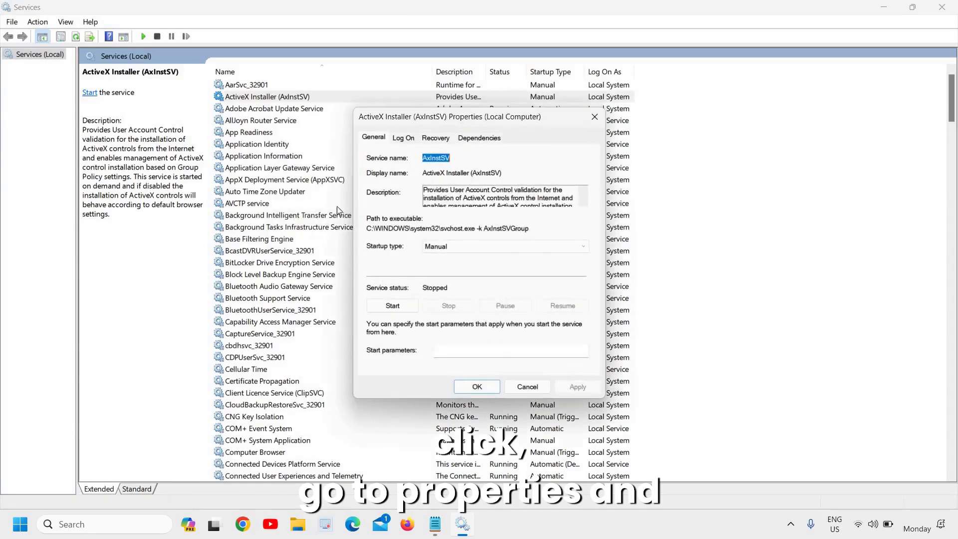
left_click(444, 248)
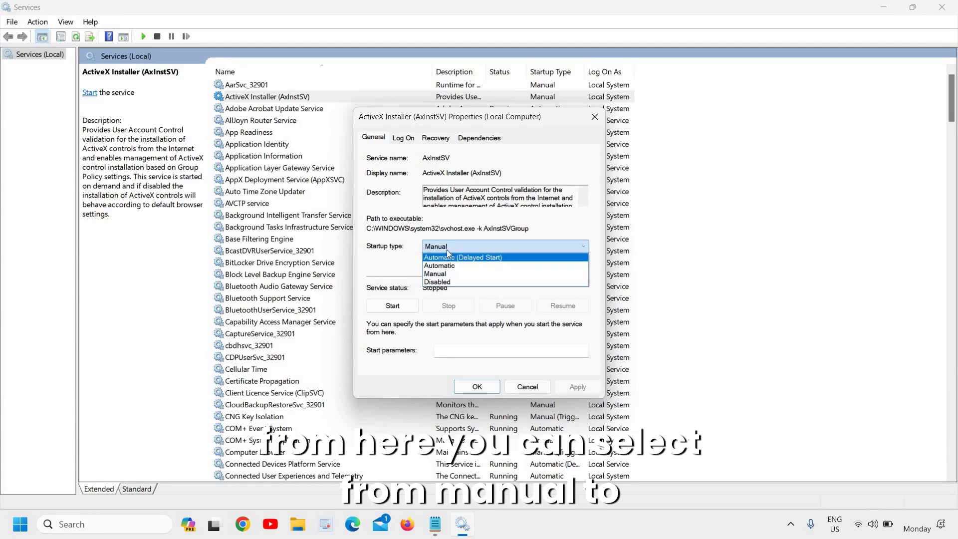
left_click(439, 283)
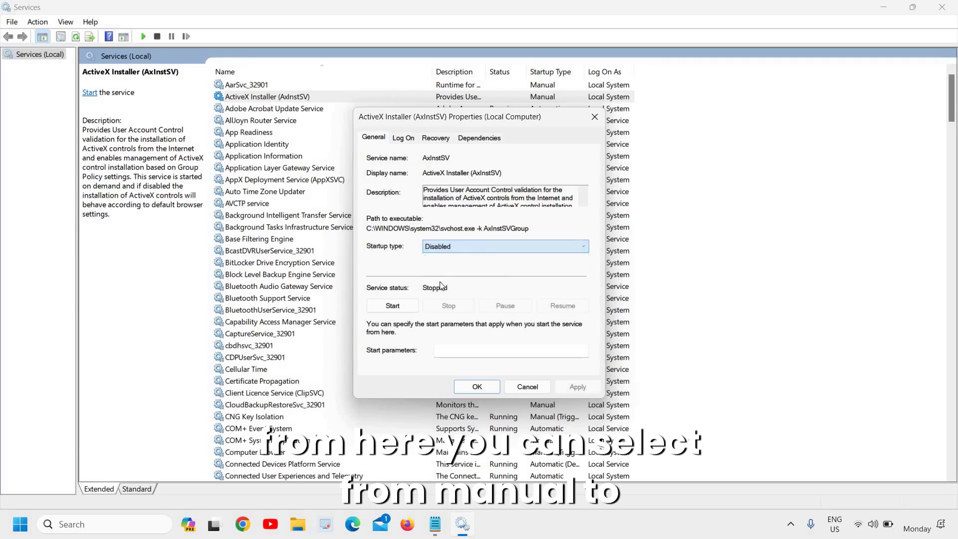
left_click(578, 387)
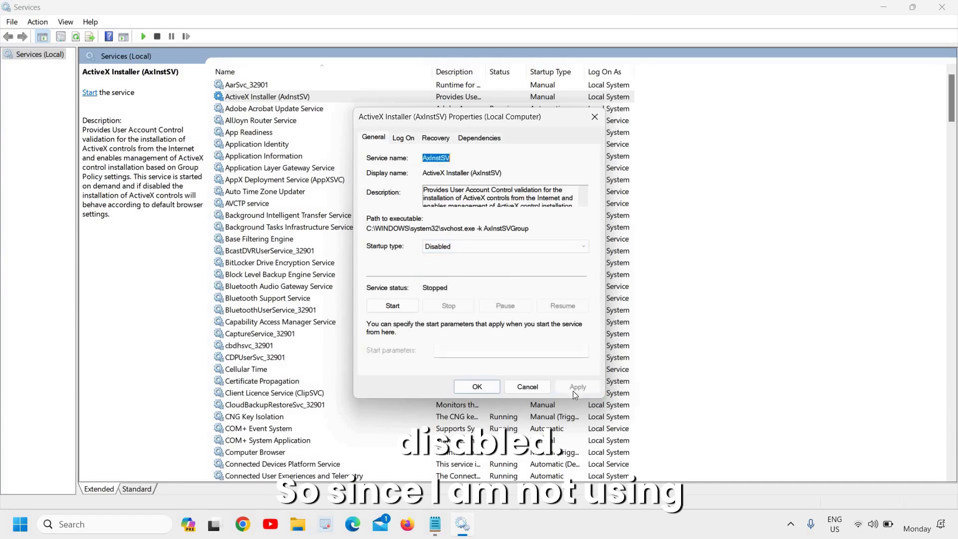
left_click(477, 388)
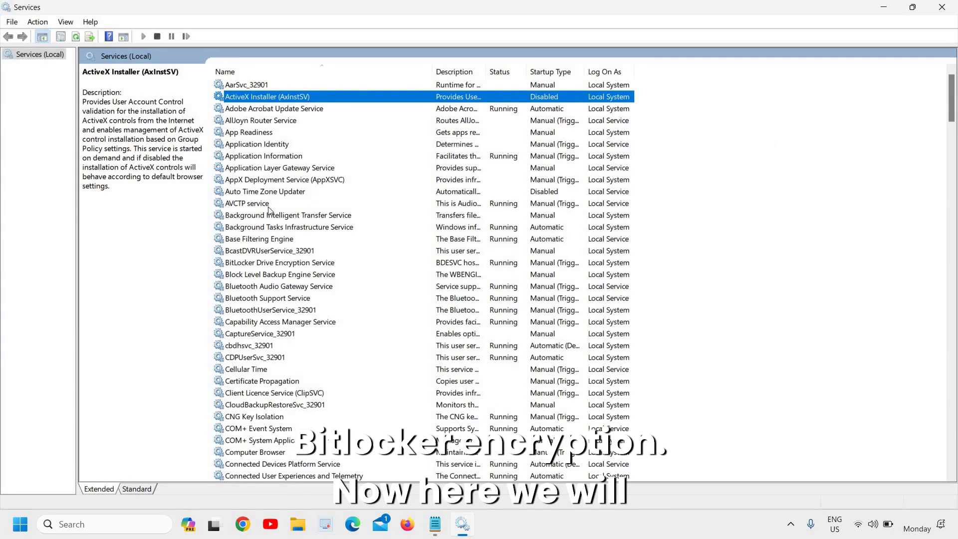
Stop the running BitLocker Drive Encryption Service.
left_click(233, 265)
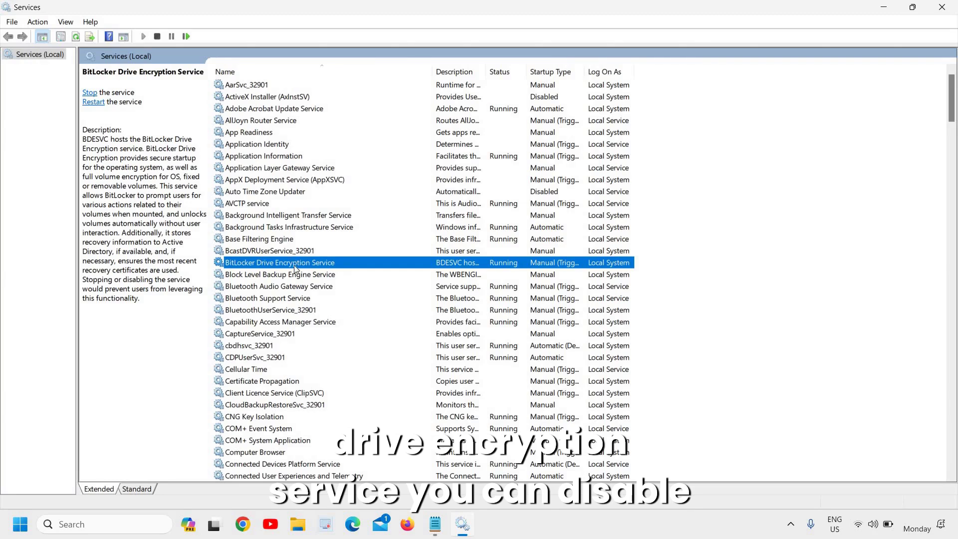
right_click(358, 262)
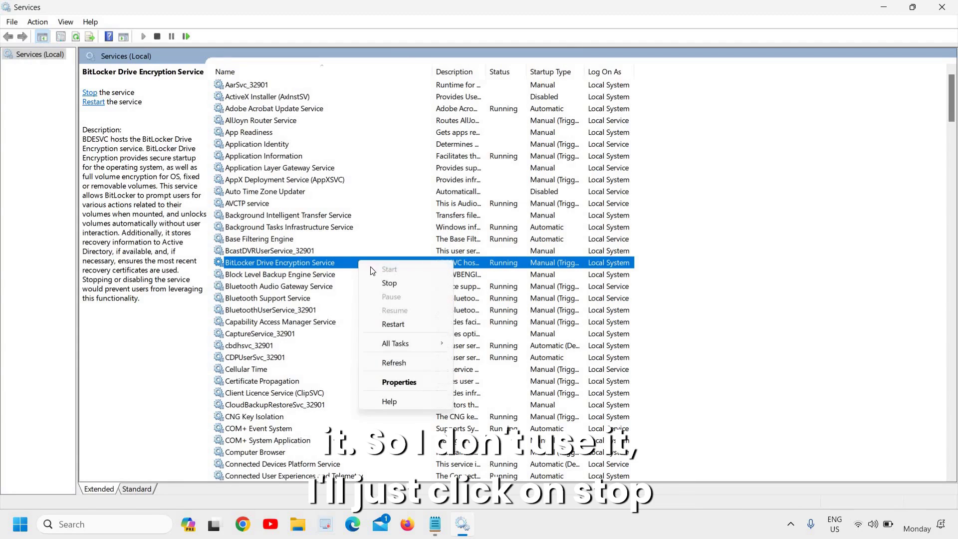
left_click(397, 285)
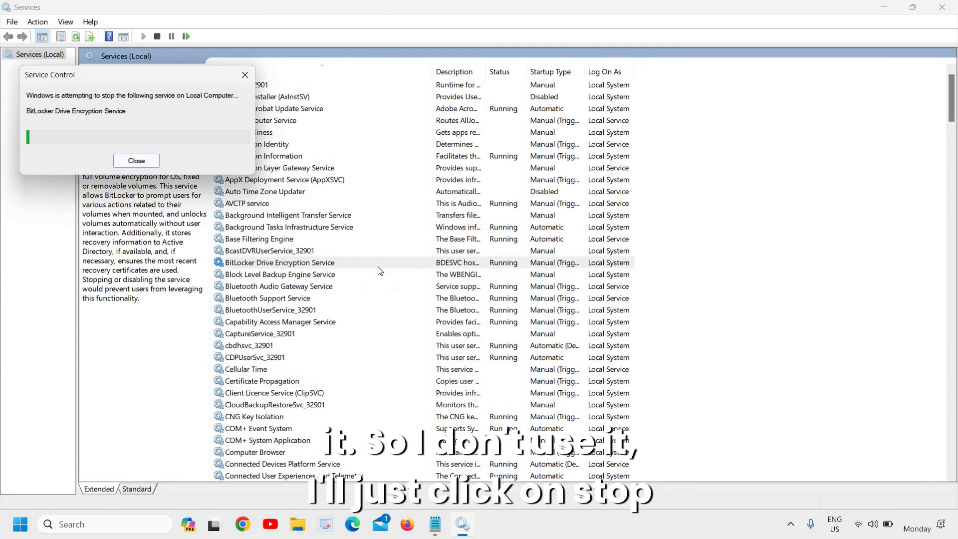
Change BitLocker Drive Encryption Service startup type from Manual to Disabled and apply it.
right_click(383, 265)
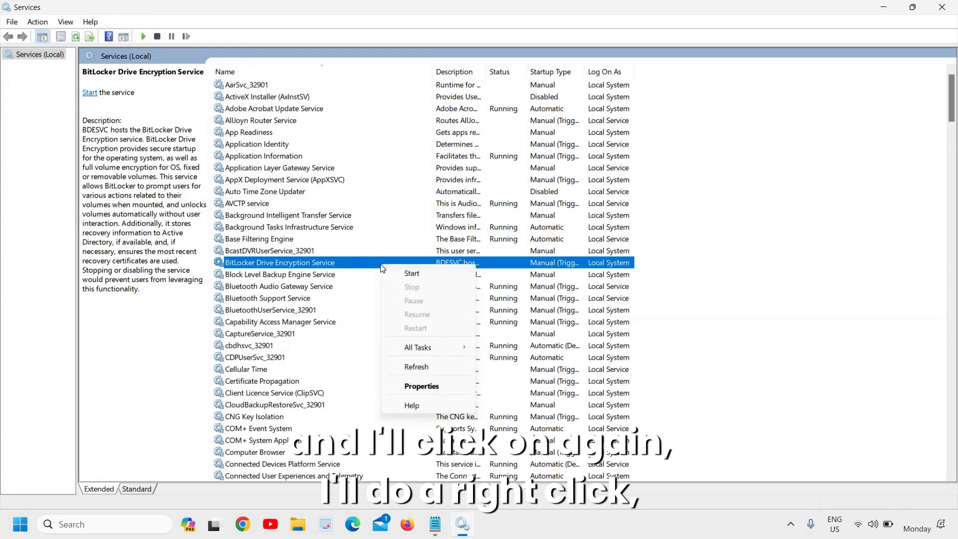
left_click(422, 387)
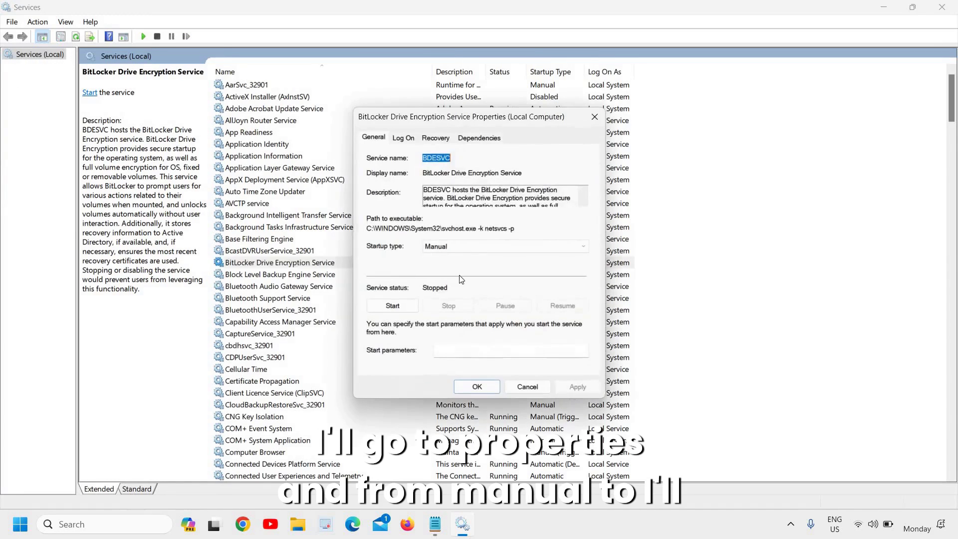
left_click(459, 246)
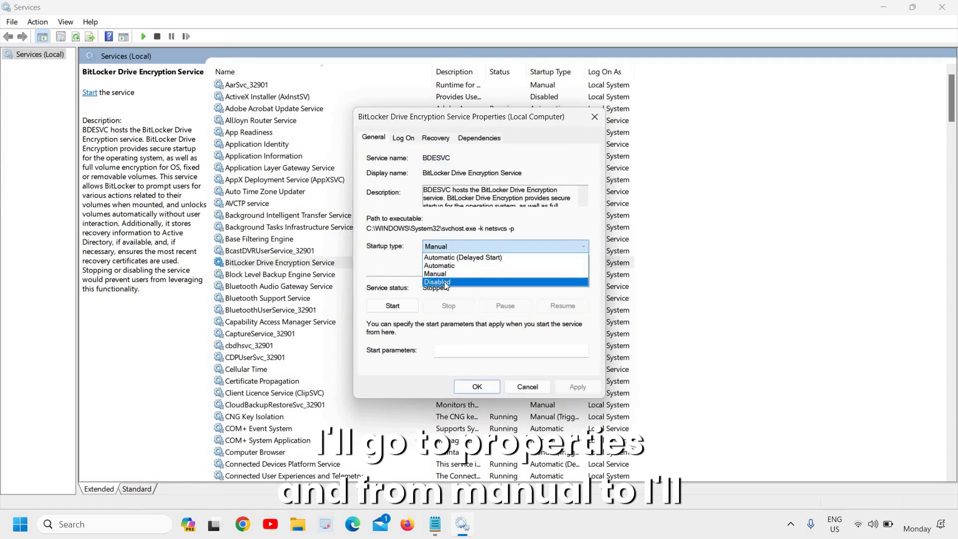
left_click(446, 283)
left_click(578, 387)
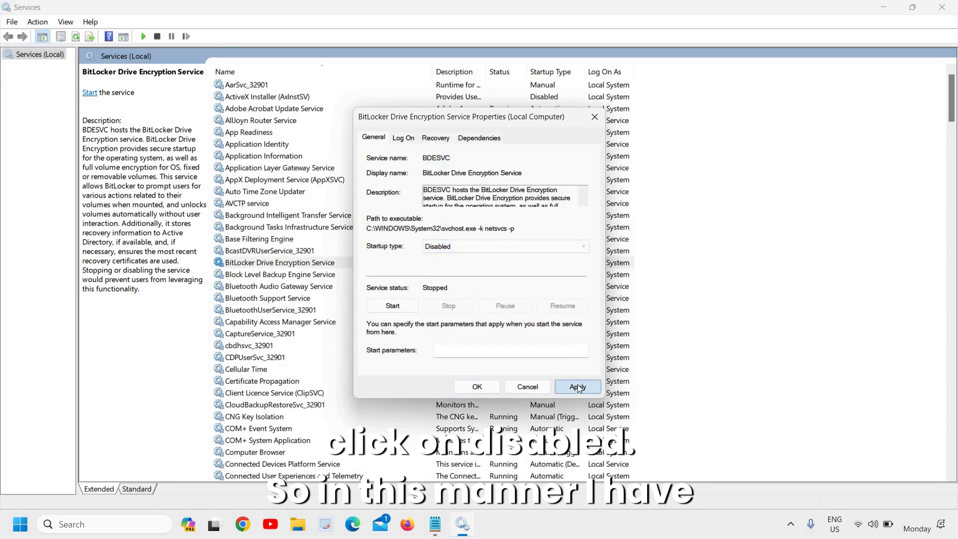
left_click(477, 387)
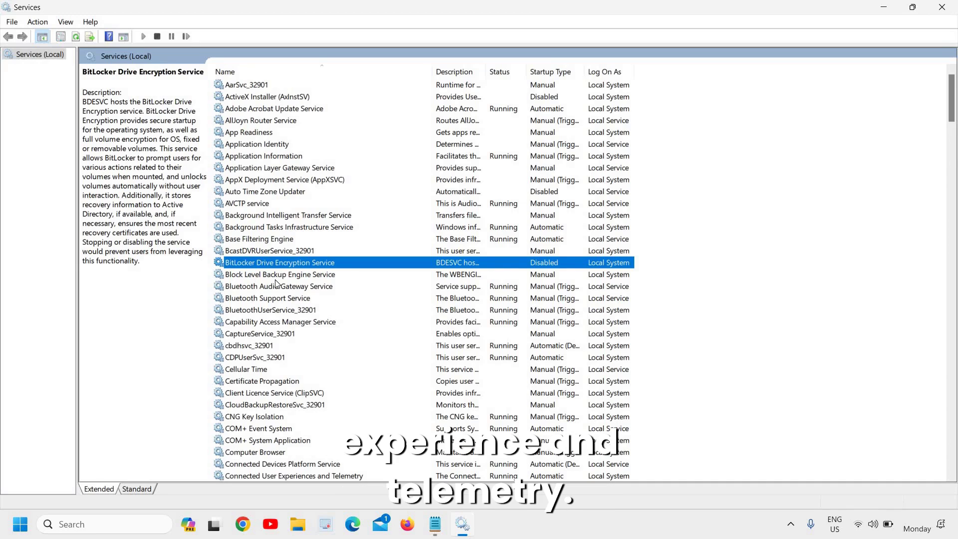
Stop the Connected User Experiences and Telemetry service.
left_click(264, 333)
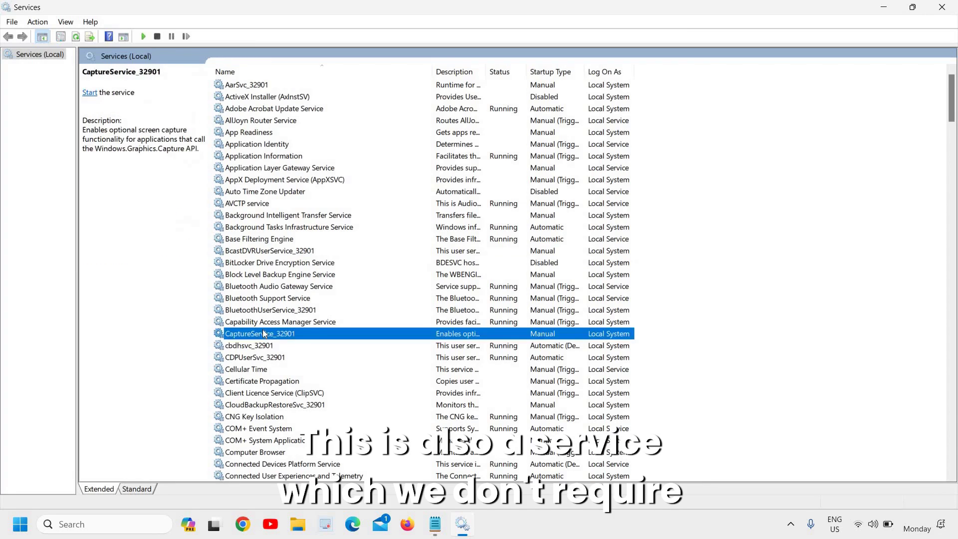
scroll(265, 334, "down", 4)
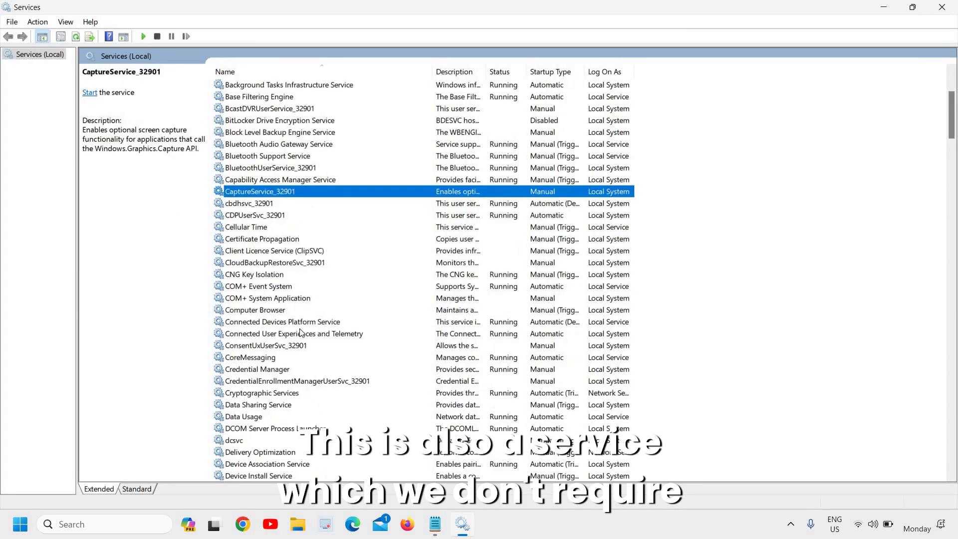
left_click(267, 336)
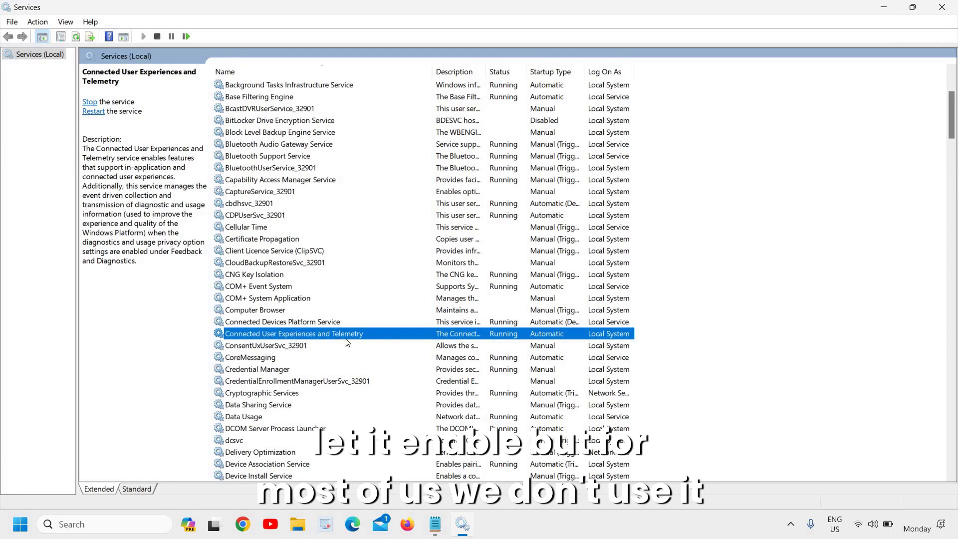
right_click(363, 338)
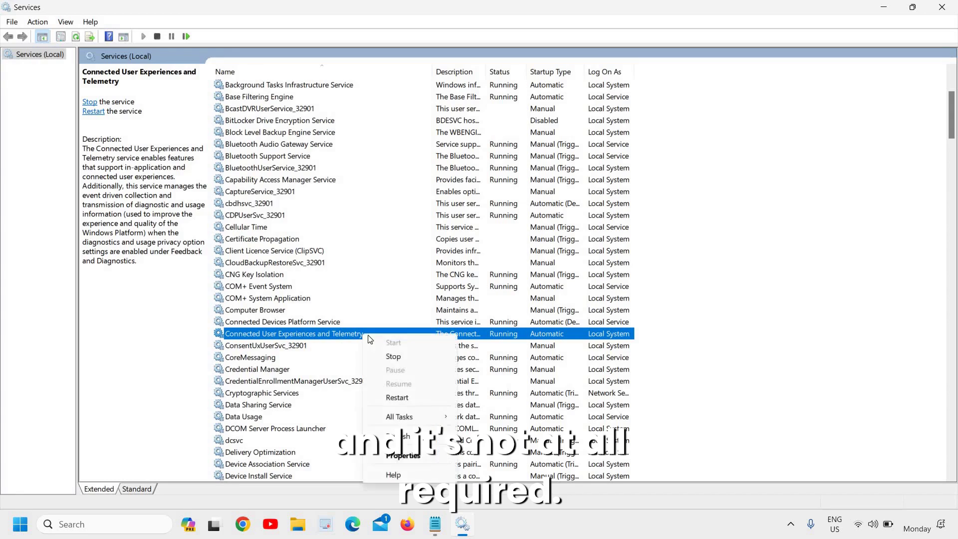
left_click(397, 356)
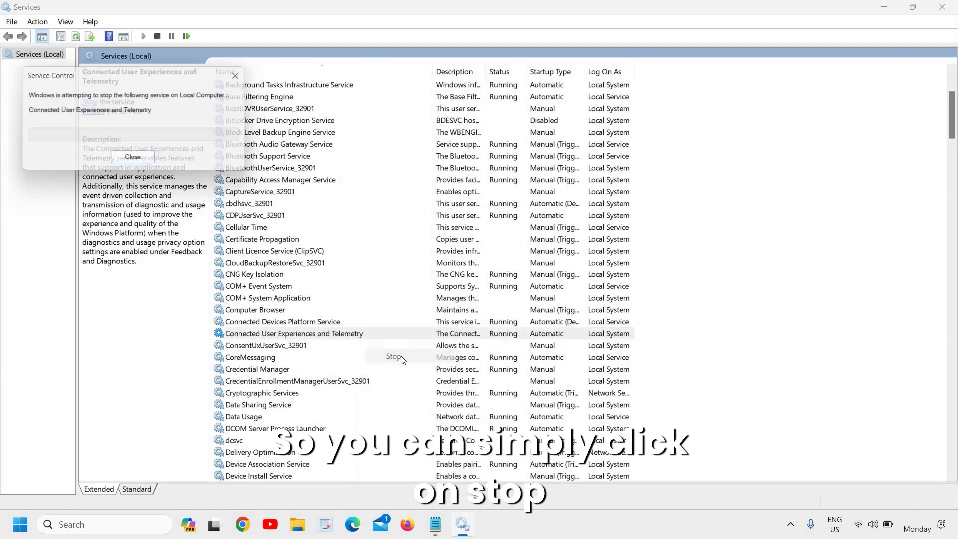
Set the Connected User Experiences and Telemetry startup type to Disabled and apply it.
right_click(333, 336)
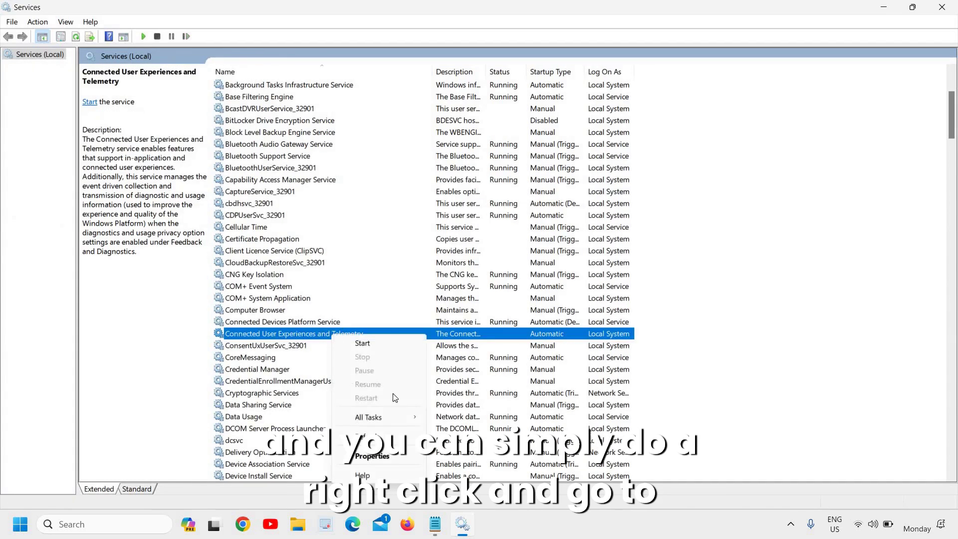
left_click(385, 457)
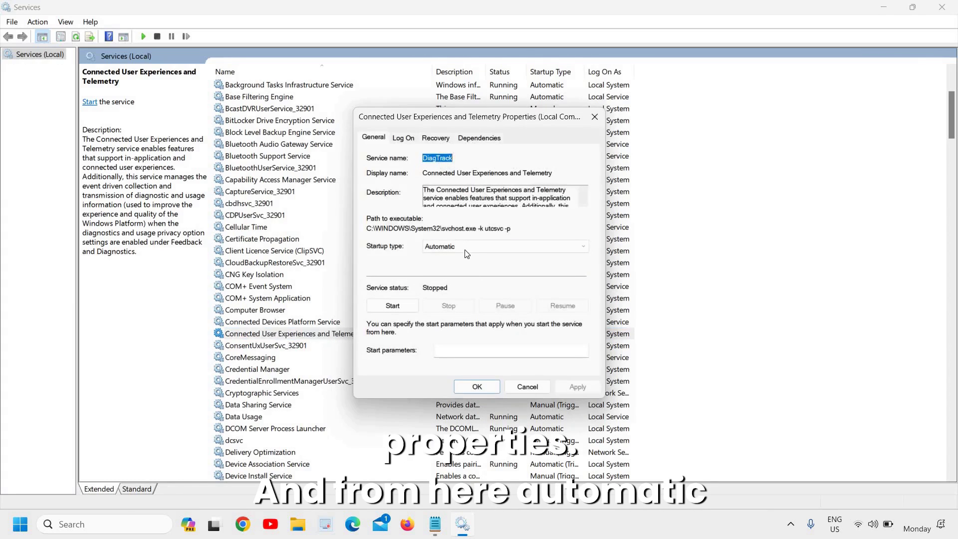
left_click(467, 248)
left_click(460, 283)
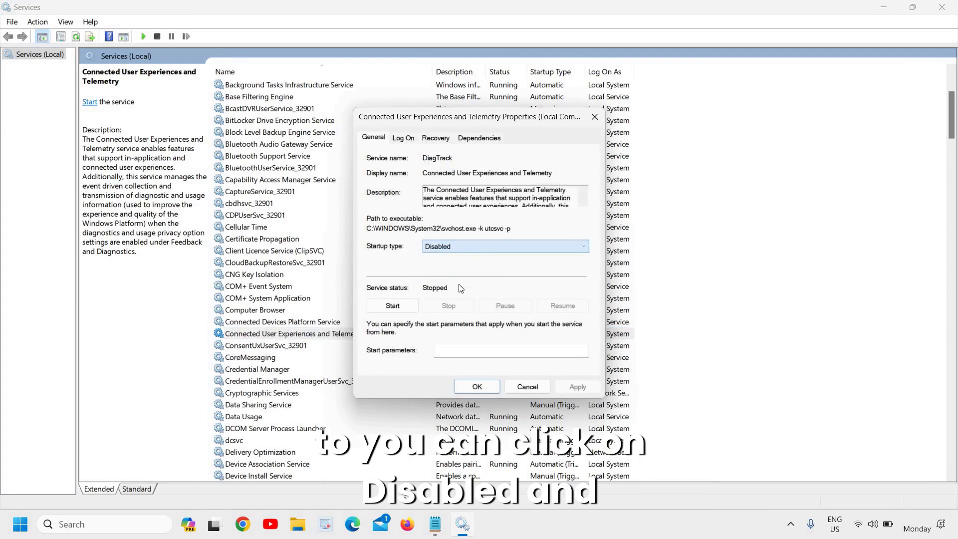
left_click(578, 388)
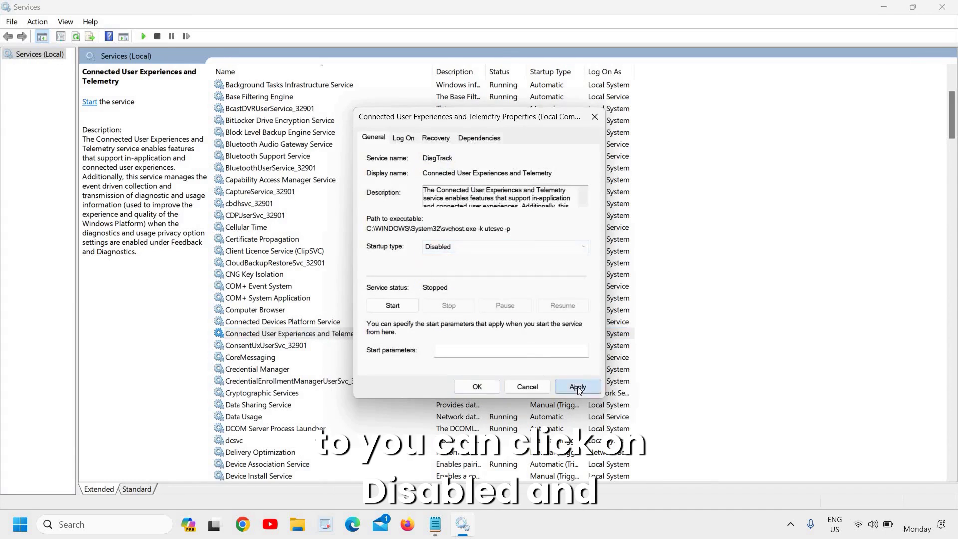
left_click(477, 387)
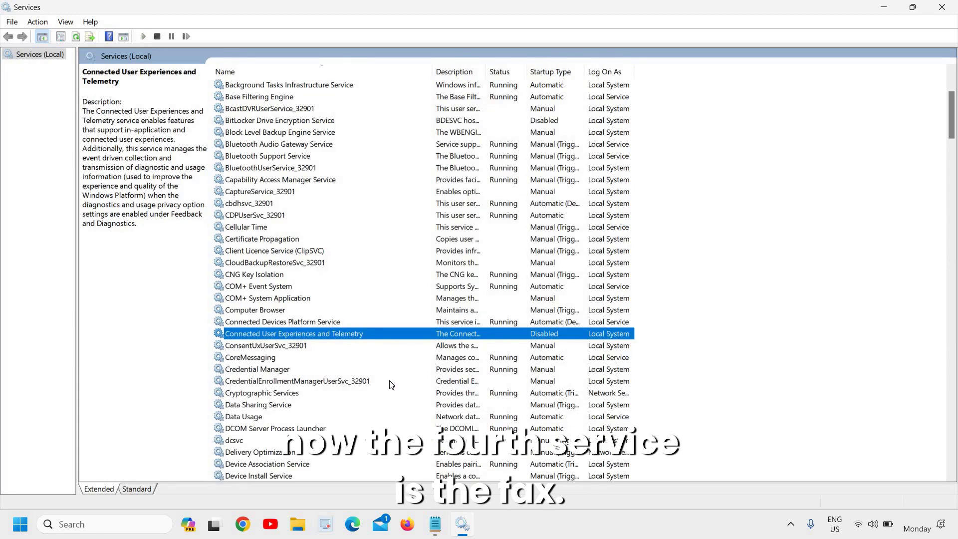
Set the Fax service's startup type to Disabled, then jump the list to services starting with P.
scroll(292, 391, "down", 7)
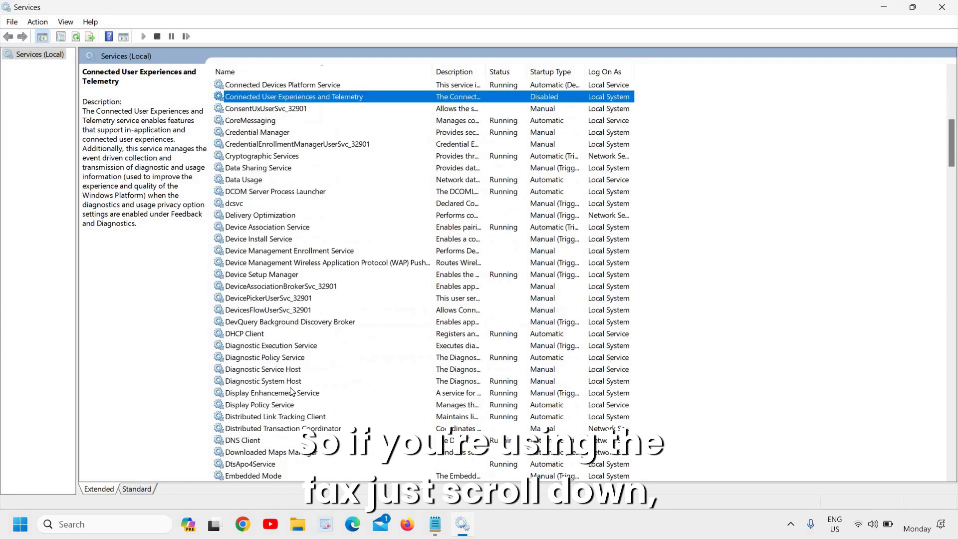
scroll(292, 391, "down", 7)
left_click(237, 288)
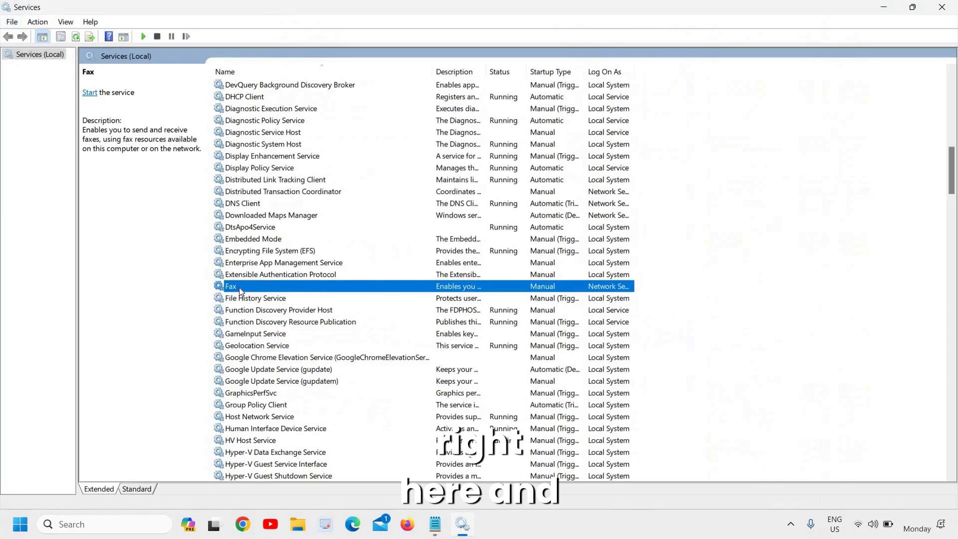
right_click(239, 287)
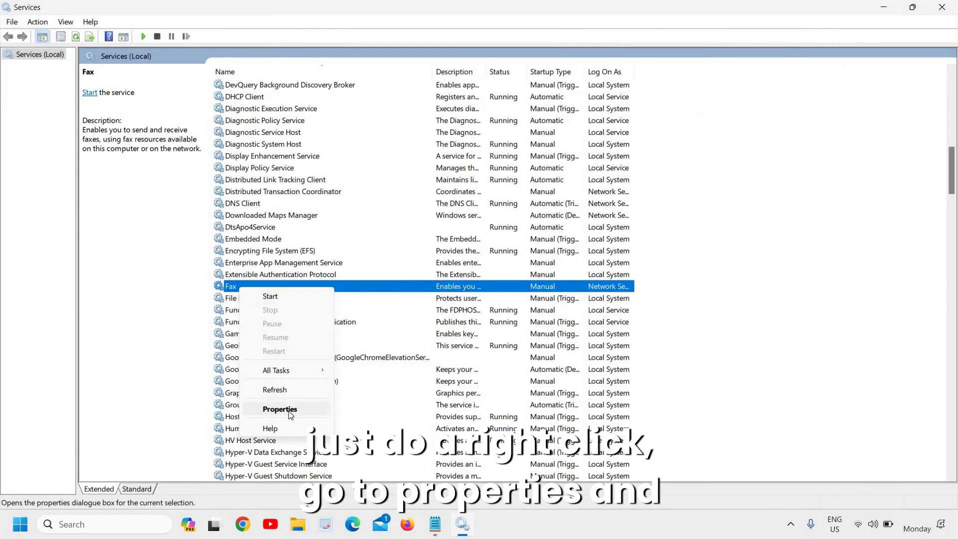
left_click(288, 407)
left_click(462, 249)
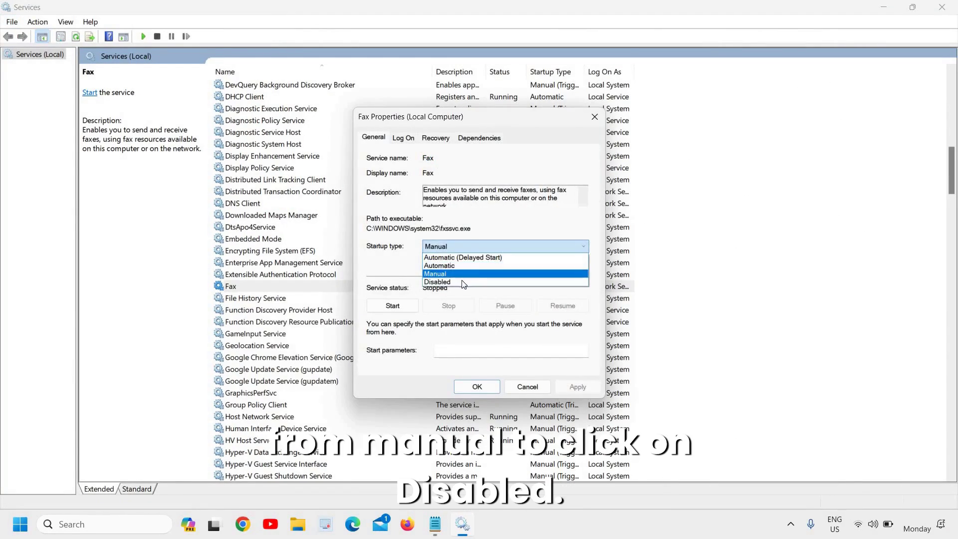
left_click(466, 281)
left_click(579, 387)
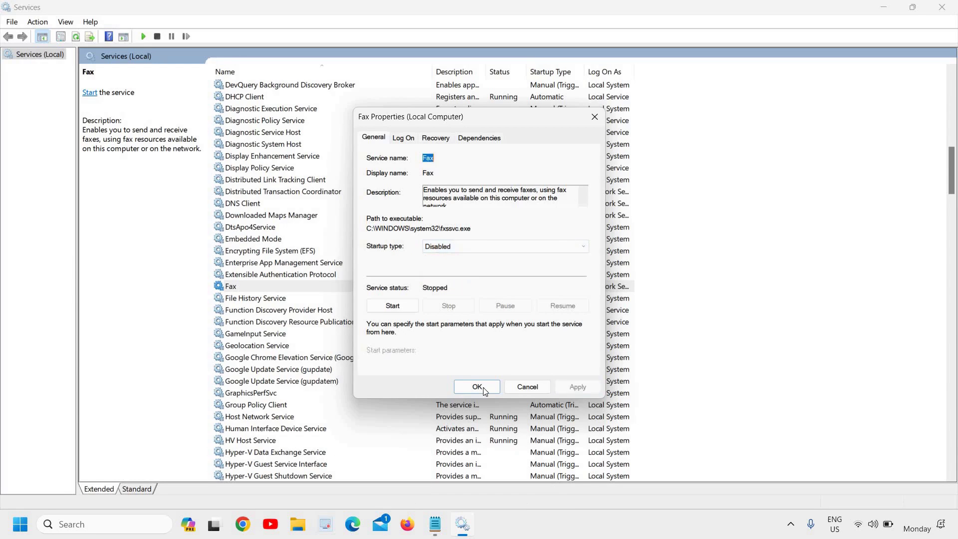
left_click(462, 387)
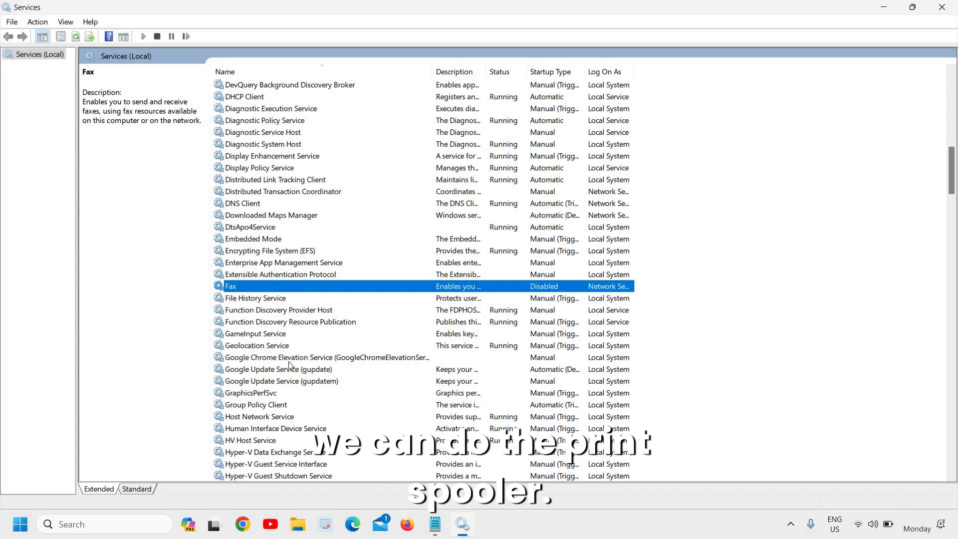
left_click(270, 333)
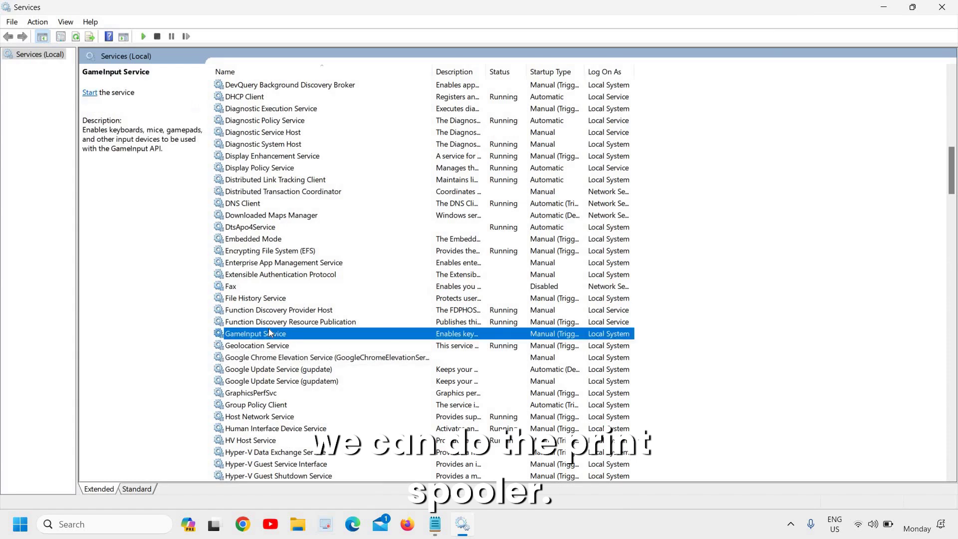
key("p")
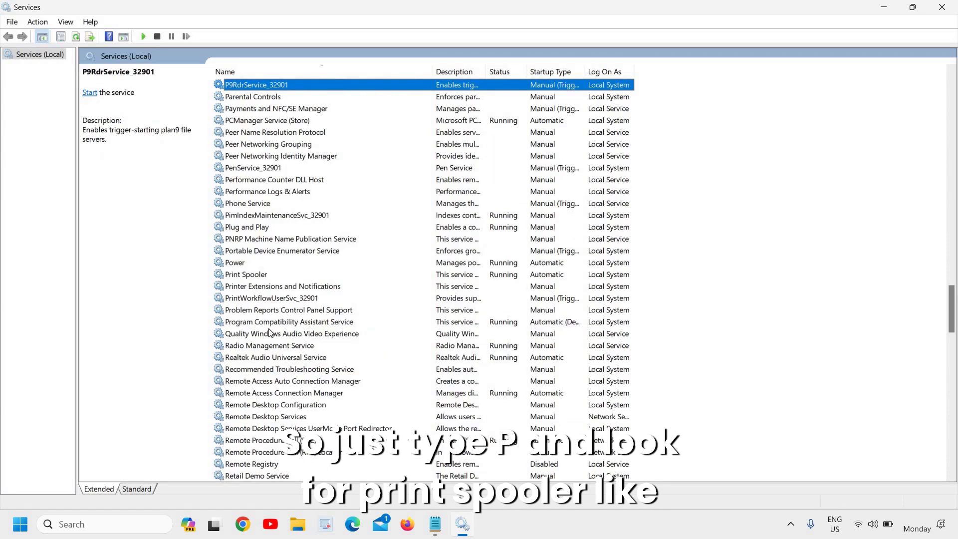
Stop the running Print Spooler service.
left_click(250, 276)
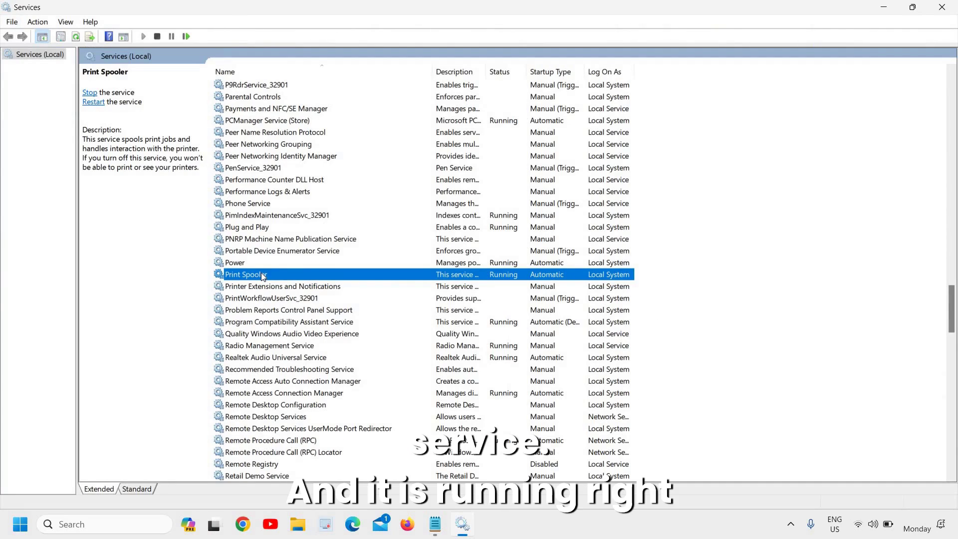
right_click(270, 277)
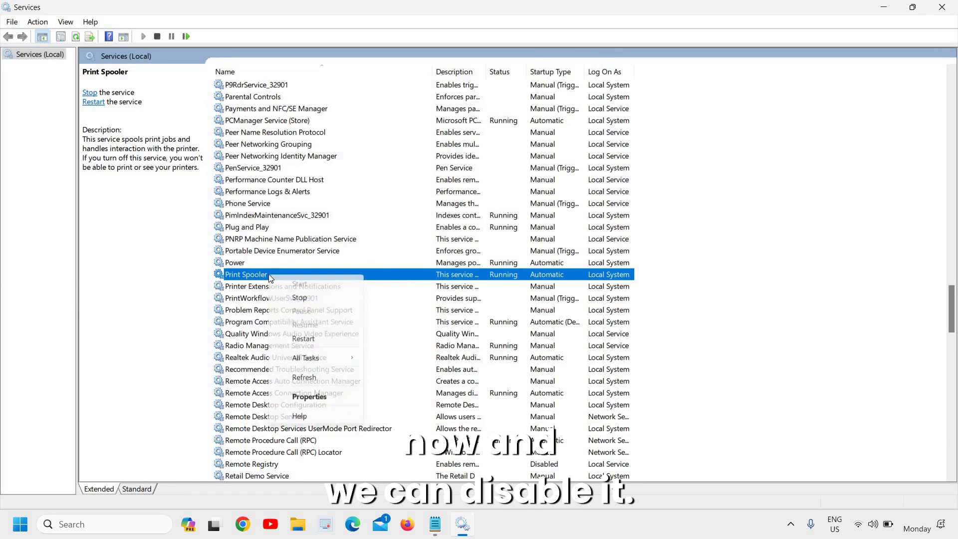
left_click(313, 299)
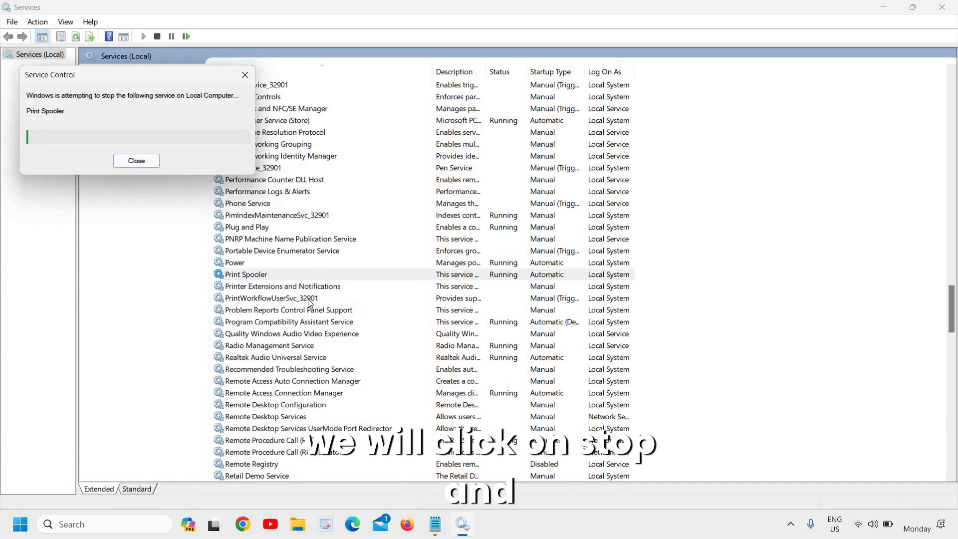
Set Print Spooler's startup type to Disabled and apply it.
right_click(265, 276)
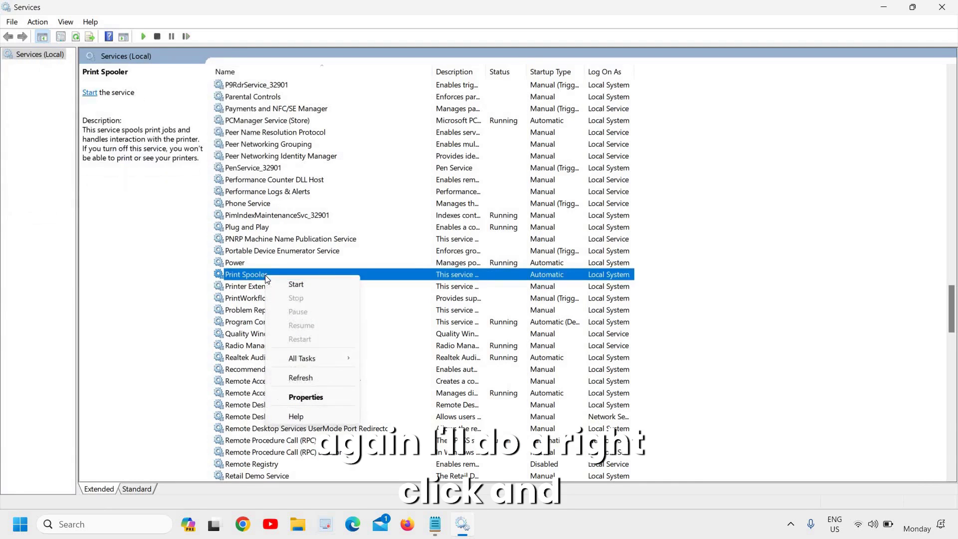
left_click(306, 398)
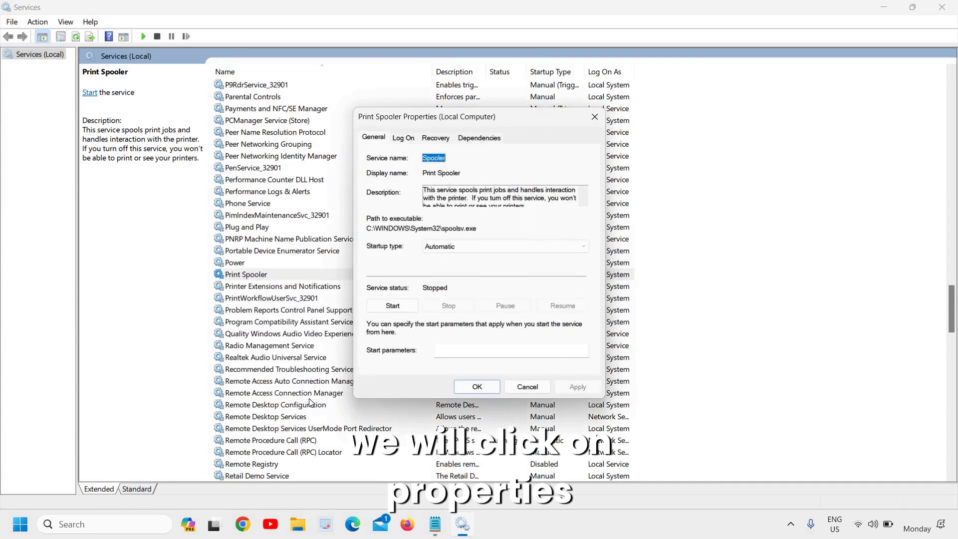
left_click(471, 248)
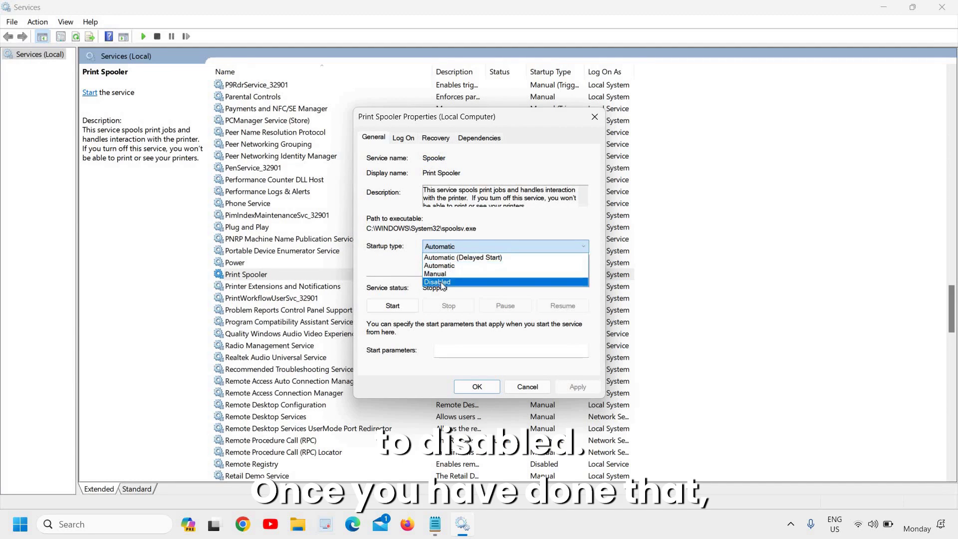
left_click(442, 283)
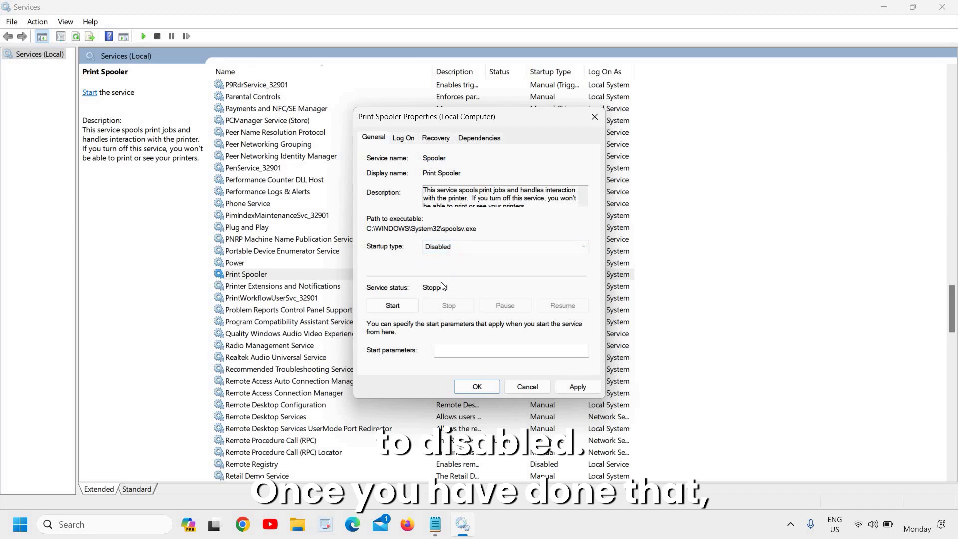
left_click(578, 387)
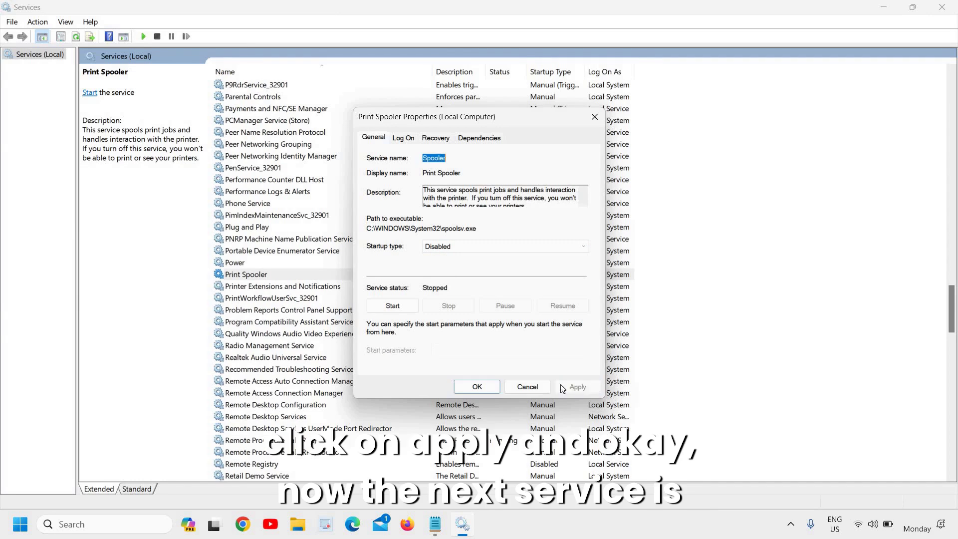
left_click(478, 386)
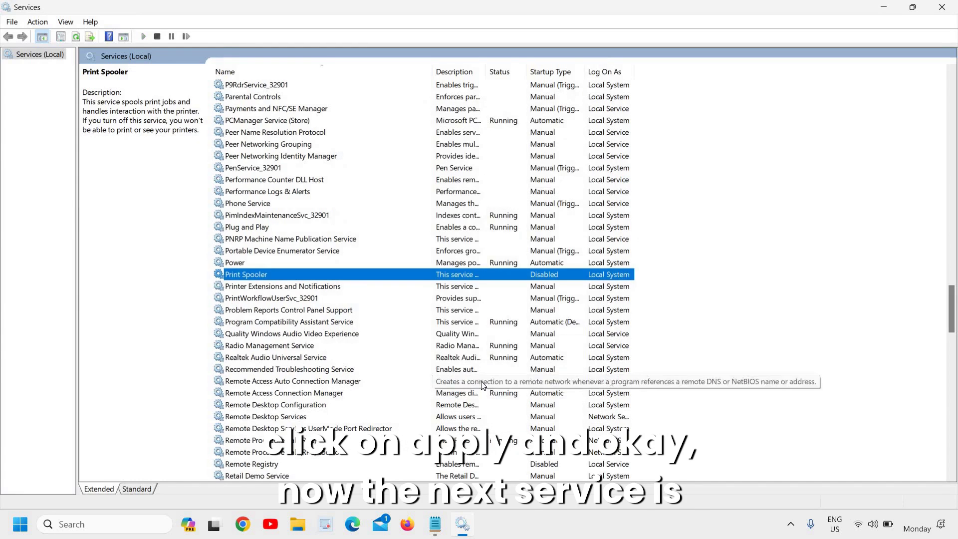
left_click(285, 333)
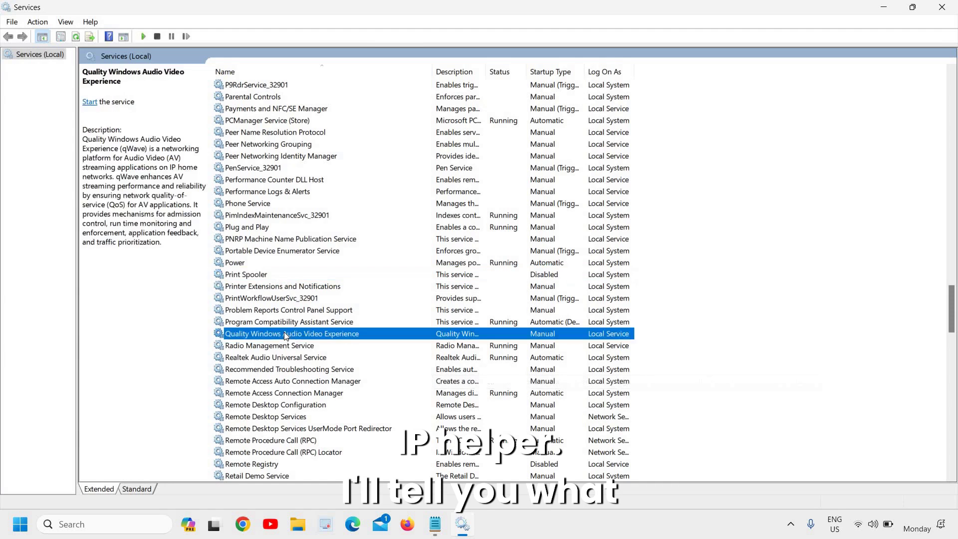
Find IP Helper by typing 'ip' and stop it along with its dependent service.
type("ip")
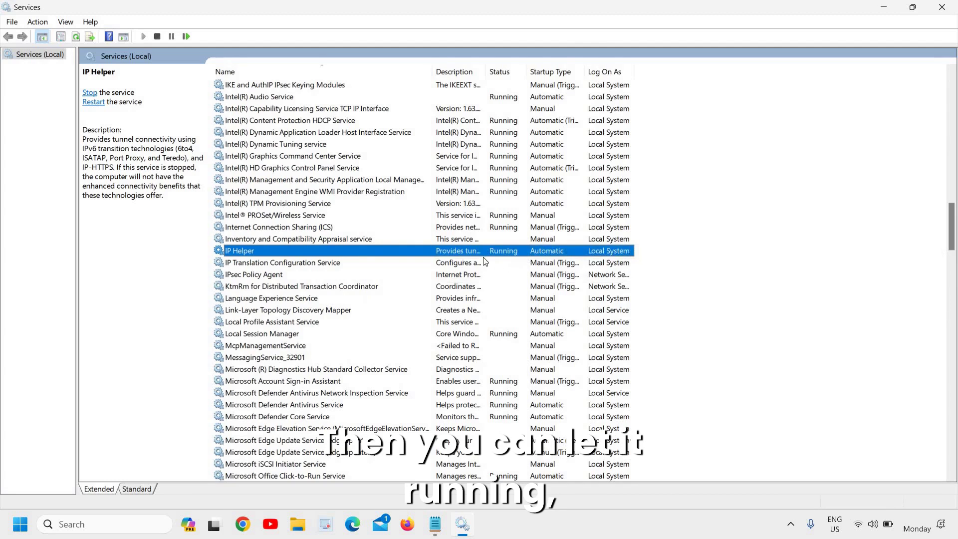
right_click(242, 254)
left_click(272, 274)
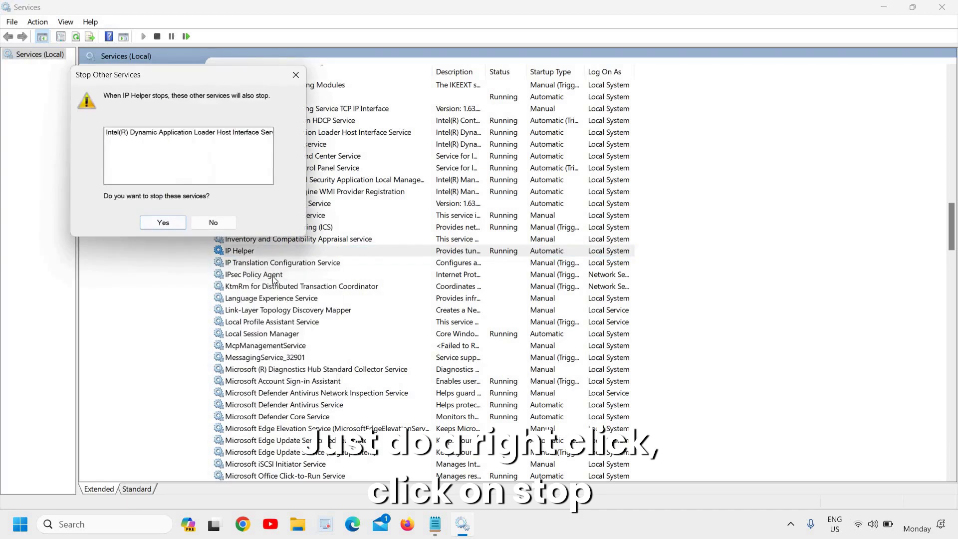
left_click(170, 226)
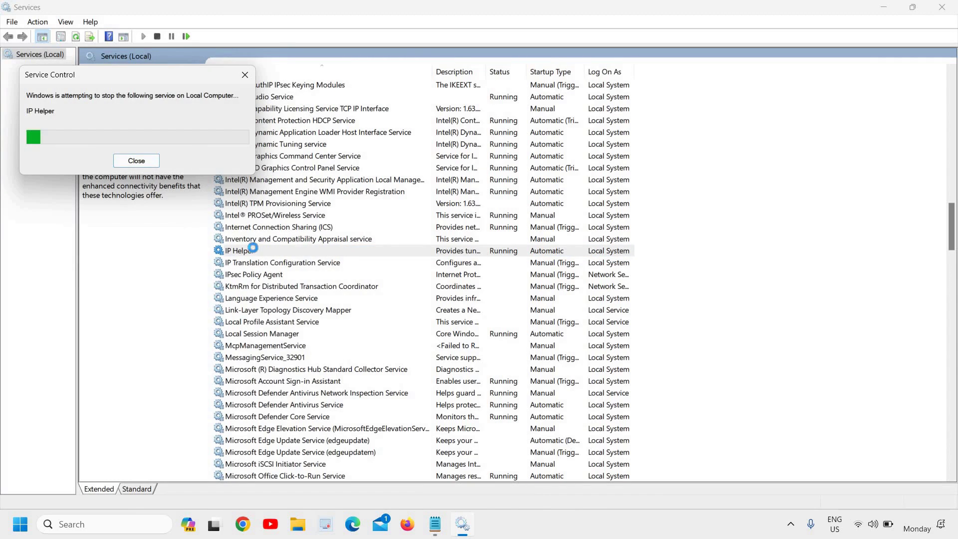
Set IP Helper's startup type to Disabled and apply it.
right_click(282, 257)
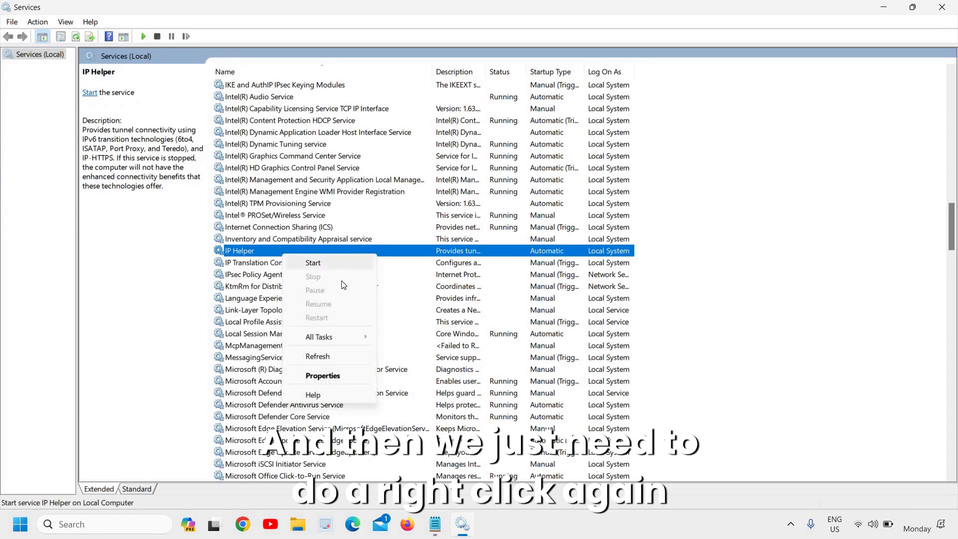
left_click(323, 376)
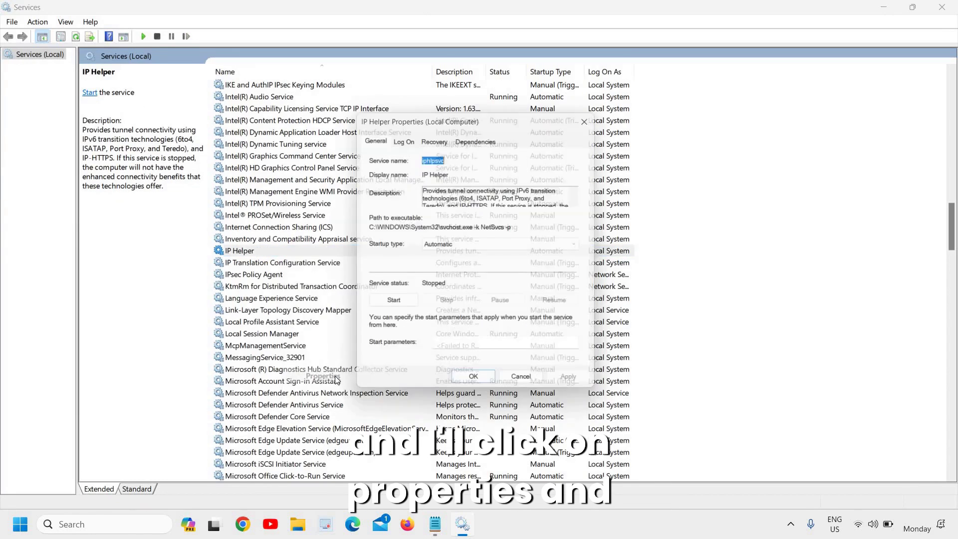
left_click(465, 249)
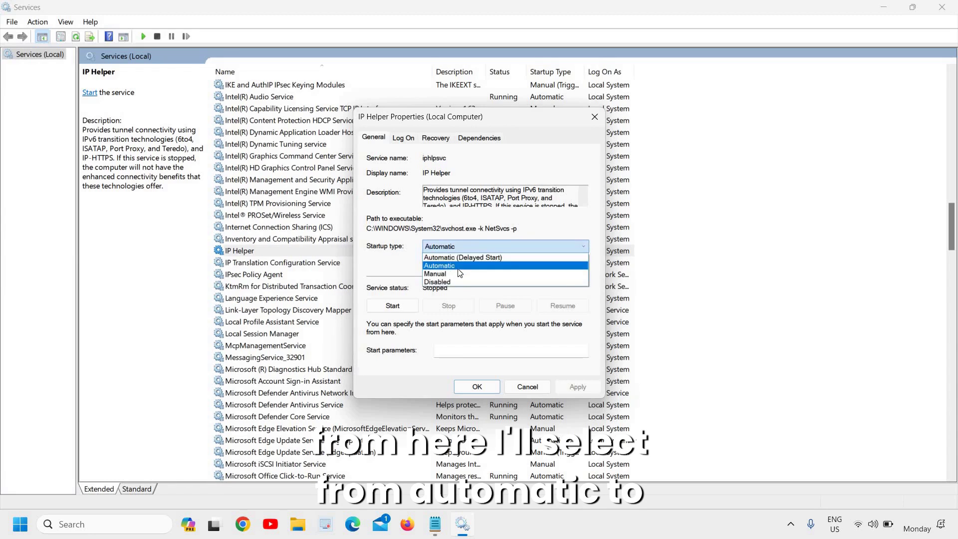
left_click(457, 282)
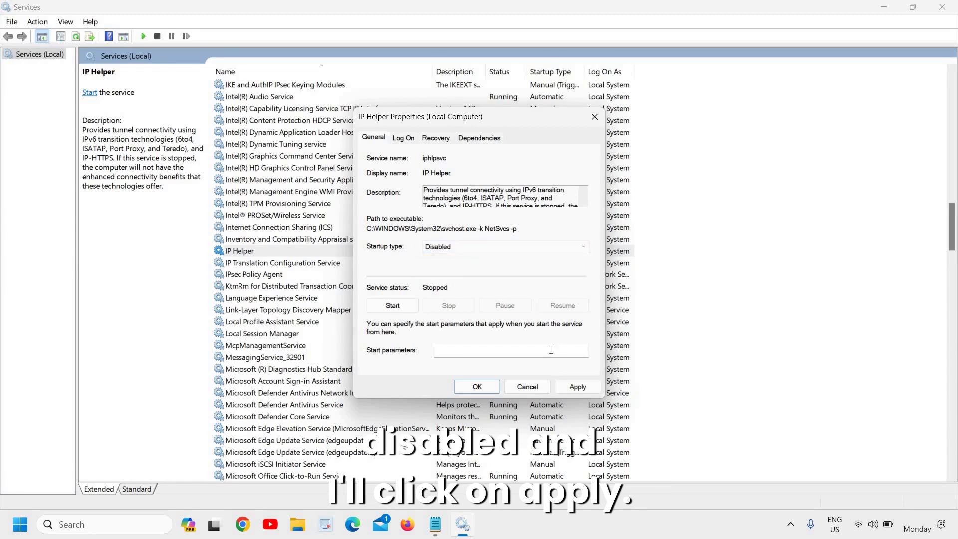
left_click(577, 389)
left_click(478, 387)
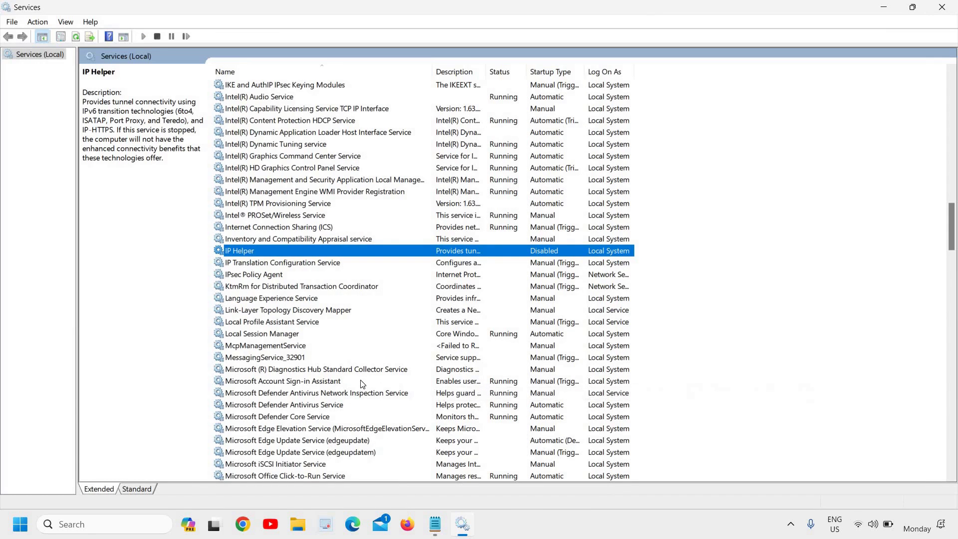
left_click(246, 336)
Jump to the G services and stop the running Geolocation Service.
key("g")
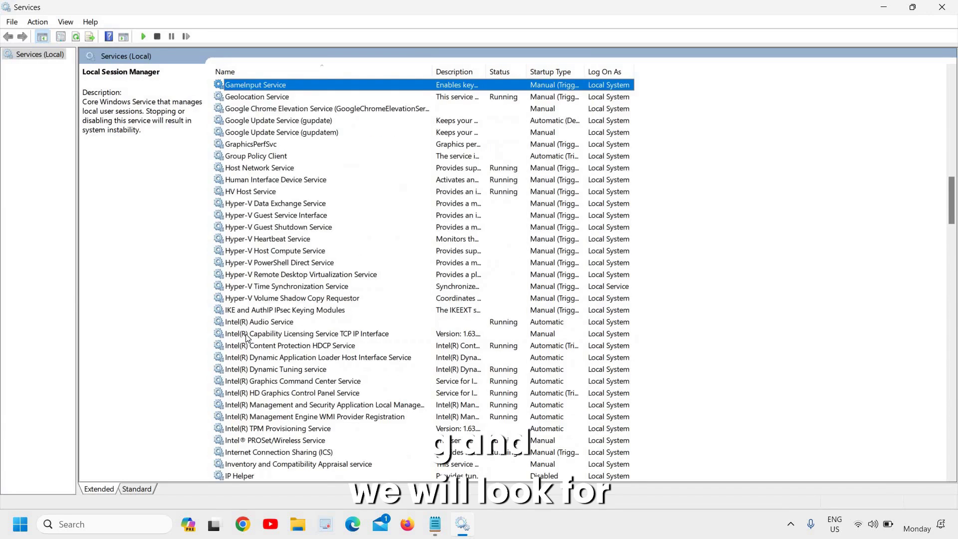
scroll(270, 241, "up", 2)
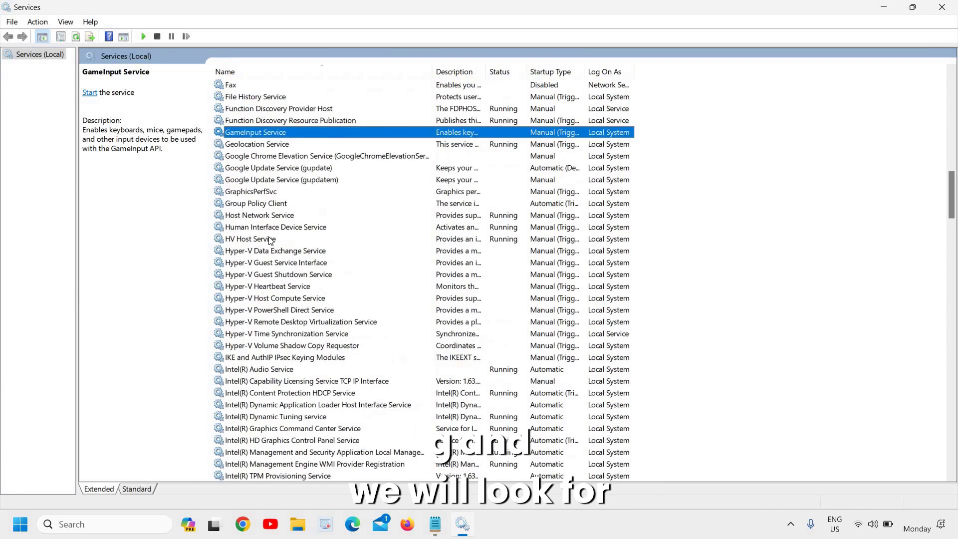
left_click(258, 145)
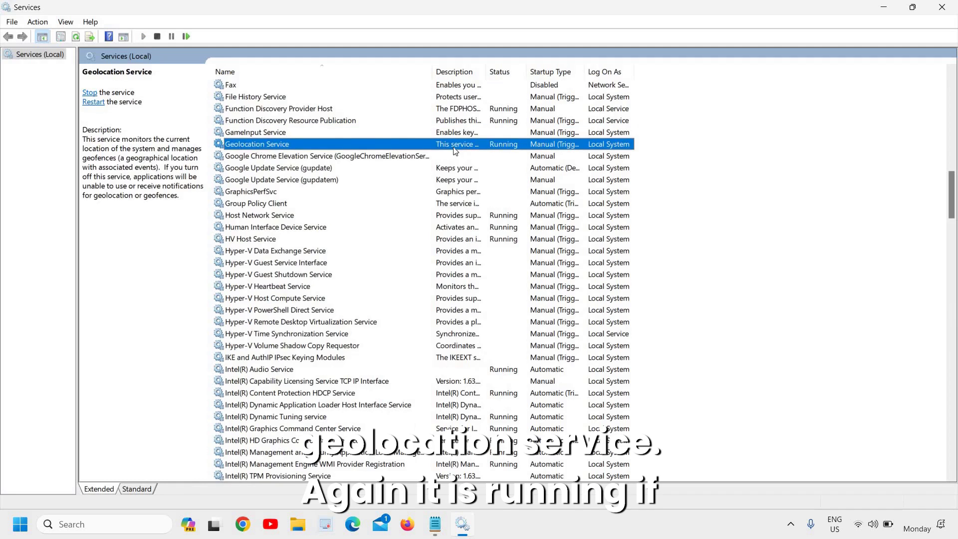
right_click(292, 145)
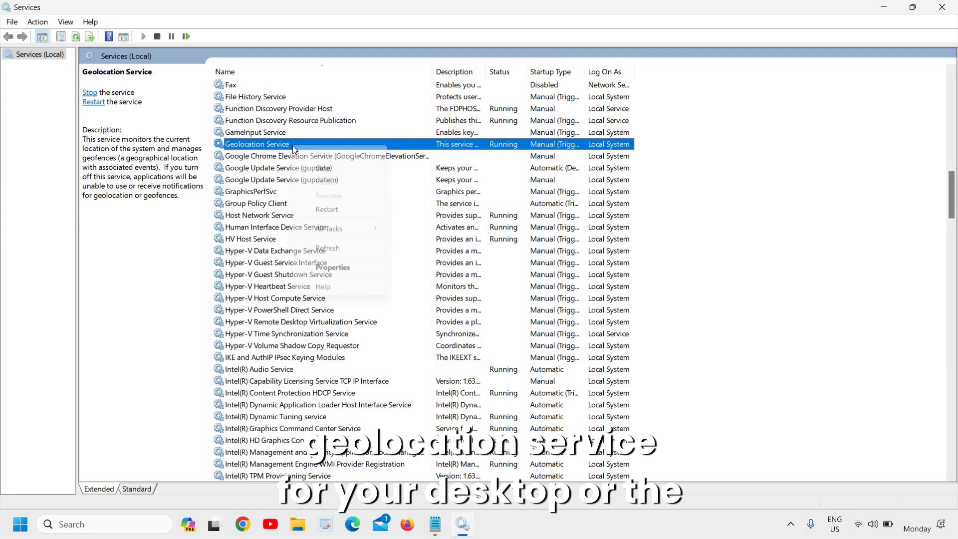
left_click(328, 172)
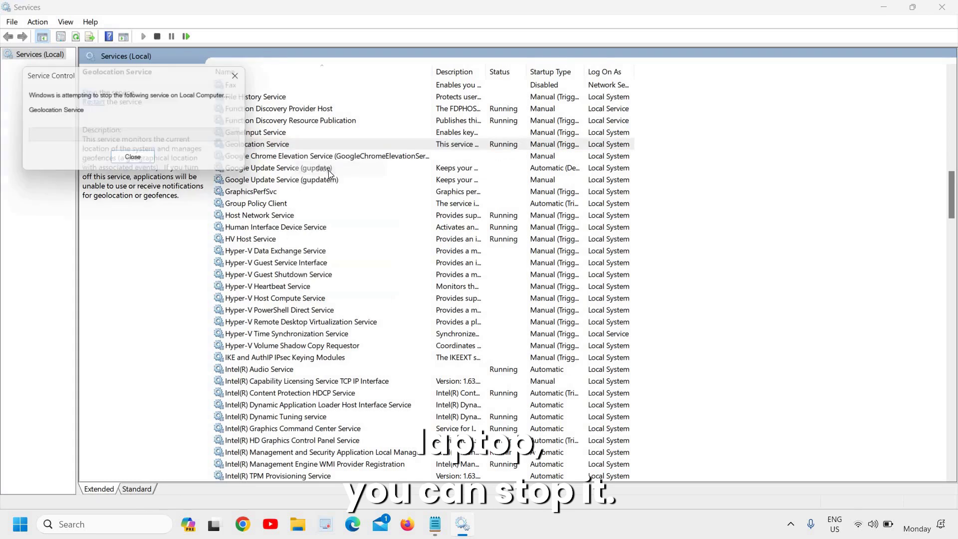
Set the Geolocation Service startup type to Disabled and apply it.
right_click(275, 145)
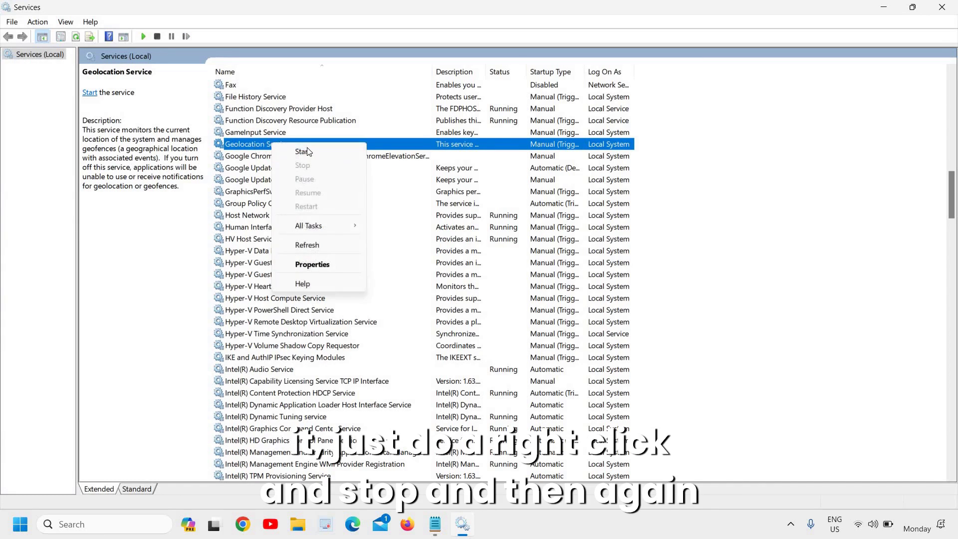
left_click(313, 265)
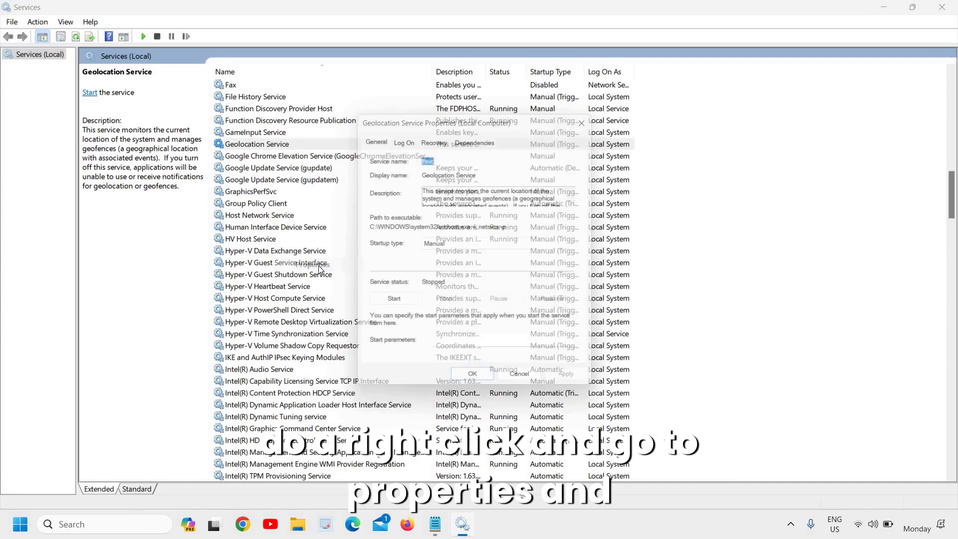
left_click(462, 246)
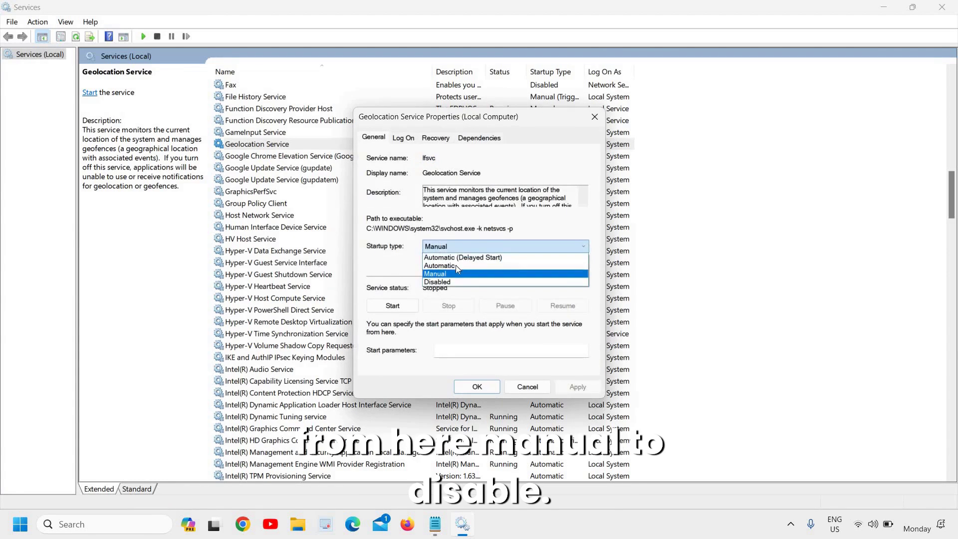
left_click(438, 283)
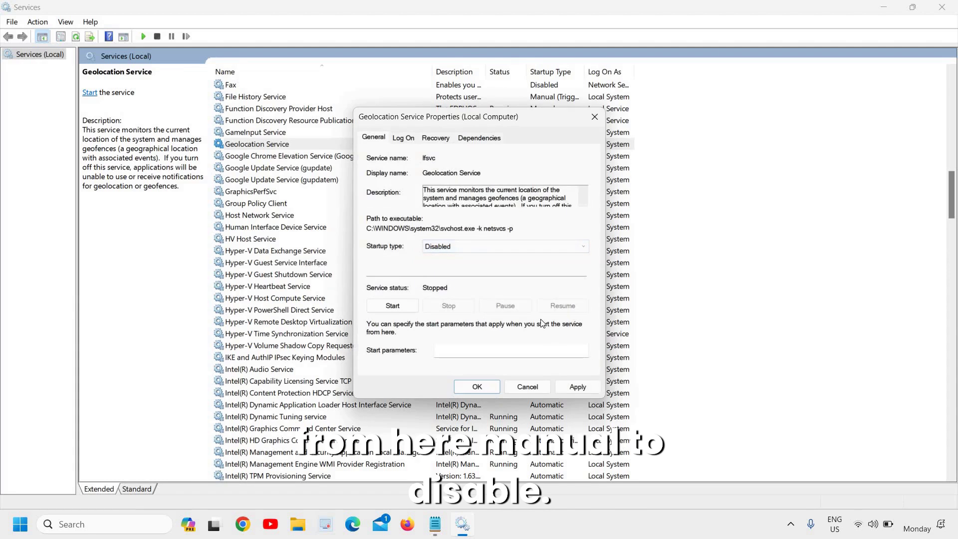
left_click(579, 388)
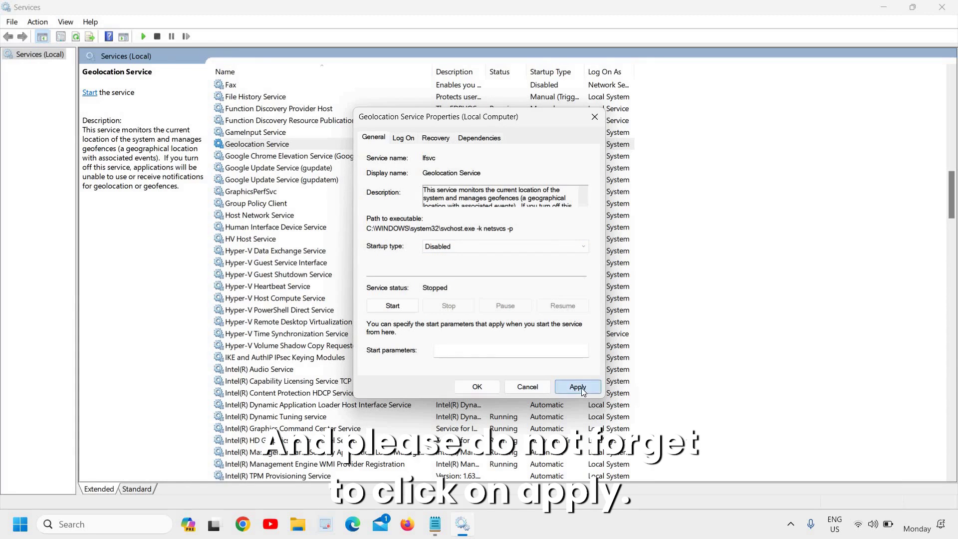
left_click(477, 387)
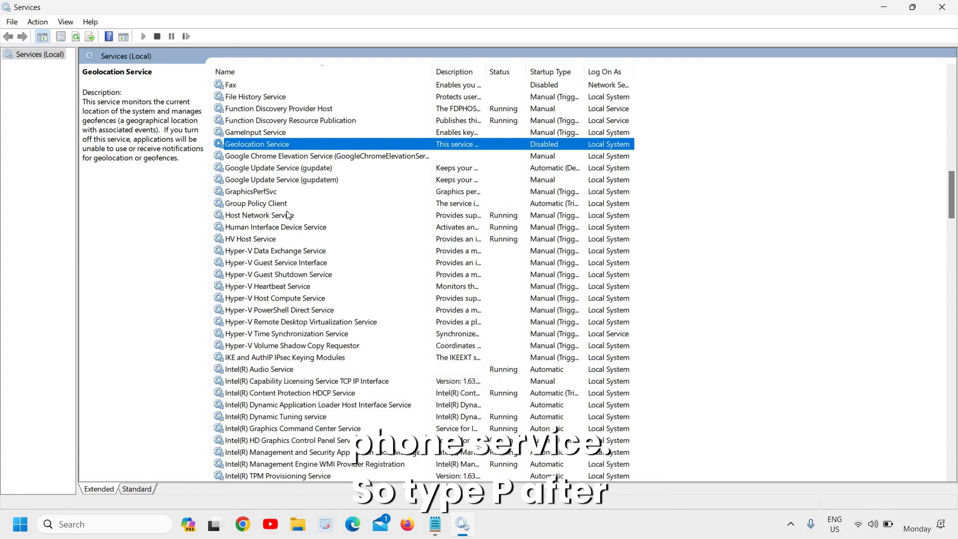
left_click(269, 240)
Jump to P services and change Phone Service's startup type to Disabled.
key("p")
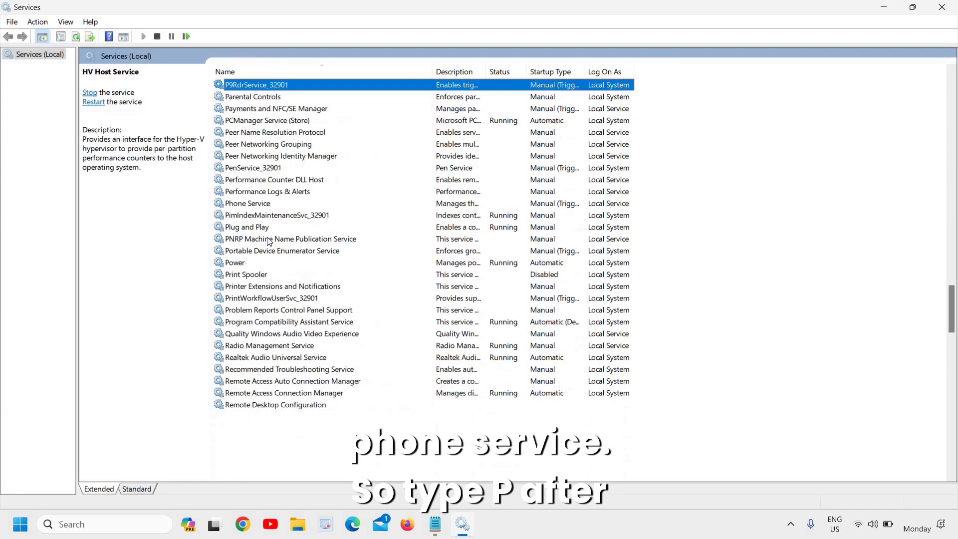
left_click(239, 205)
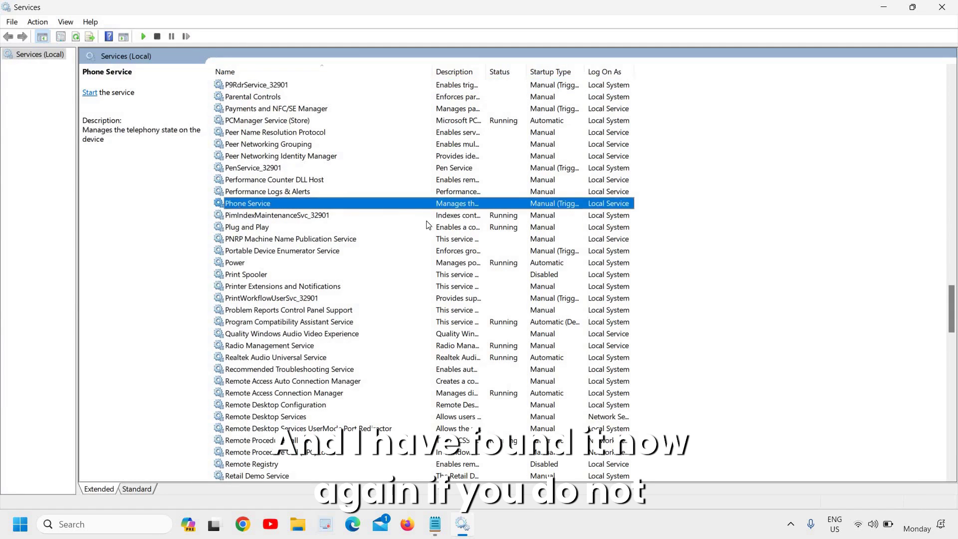
right_click(263, 203)
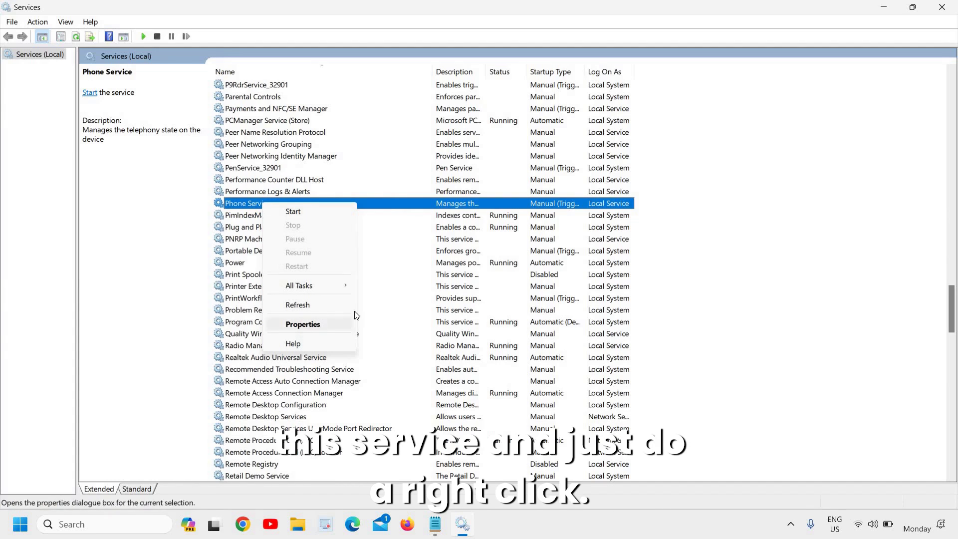
left_click(321, 324)
left_click(453, 246)
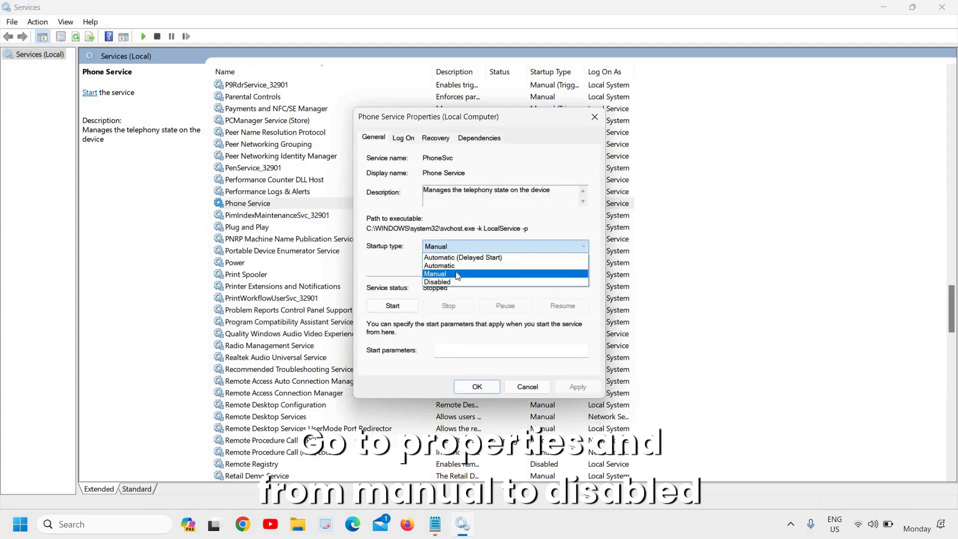
left_click(456, 281)
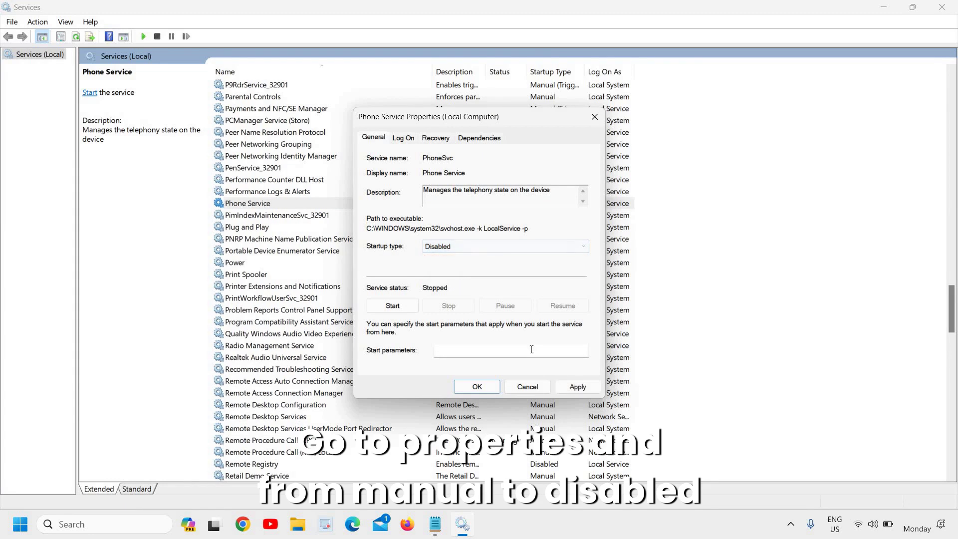
left_click(578, 387)
left_click(475, 387)
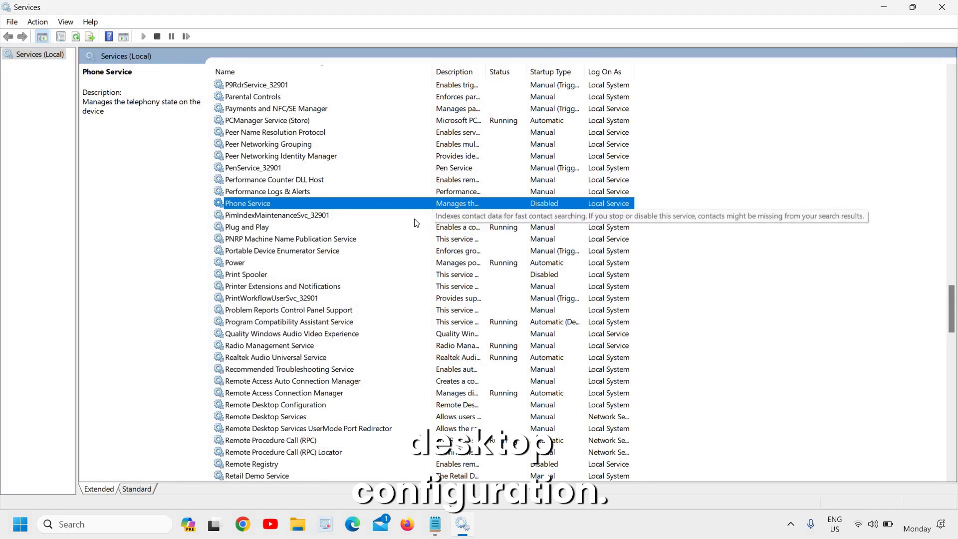
left_click(257, 292)
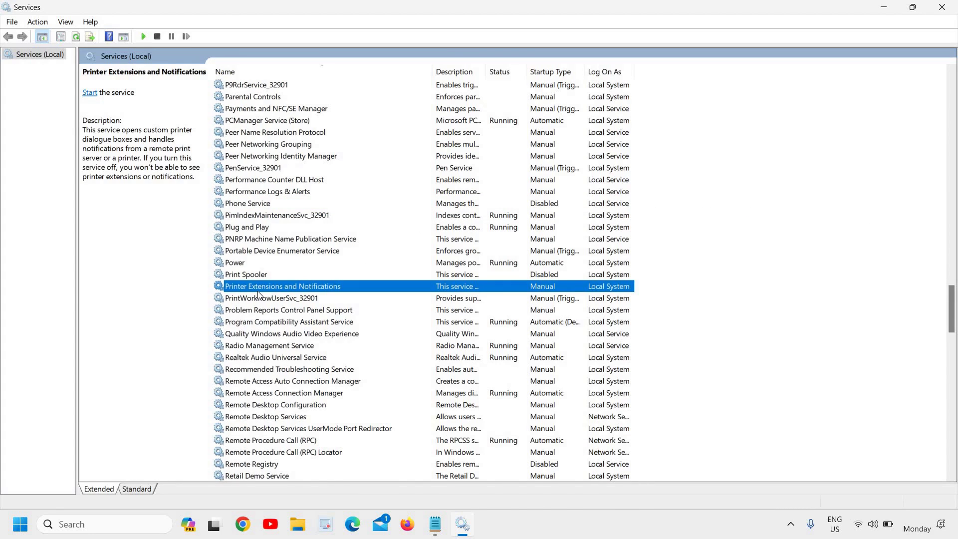
Jump to R services and select Remote Desktop Configuration to view its description.
key("r")
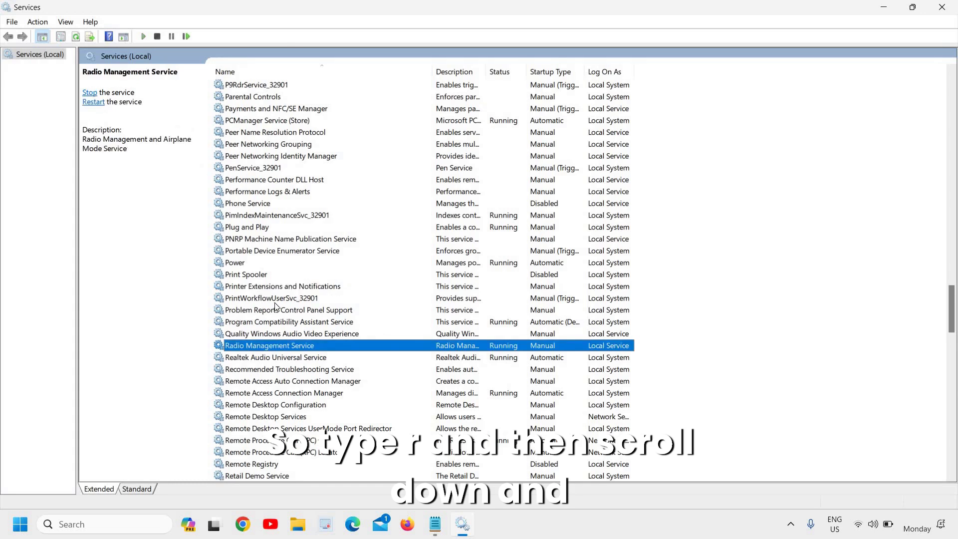
scroll(276, 307, "down", 4)
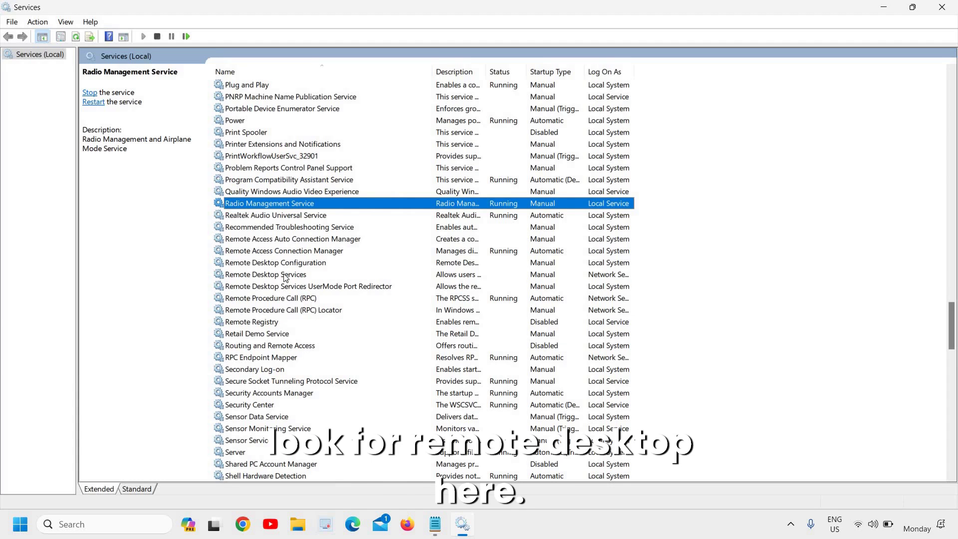
left_click(310, 265)
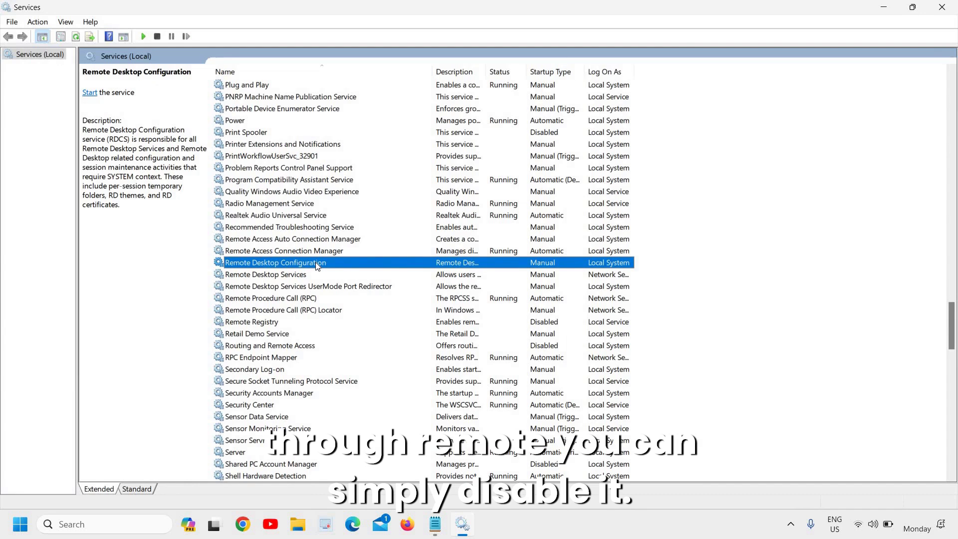
In Remote Desktop Configuration's Properties, set Startup type to Disabled, then apply and confirm.
right_click(315, 265)
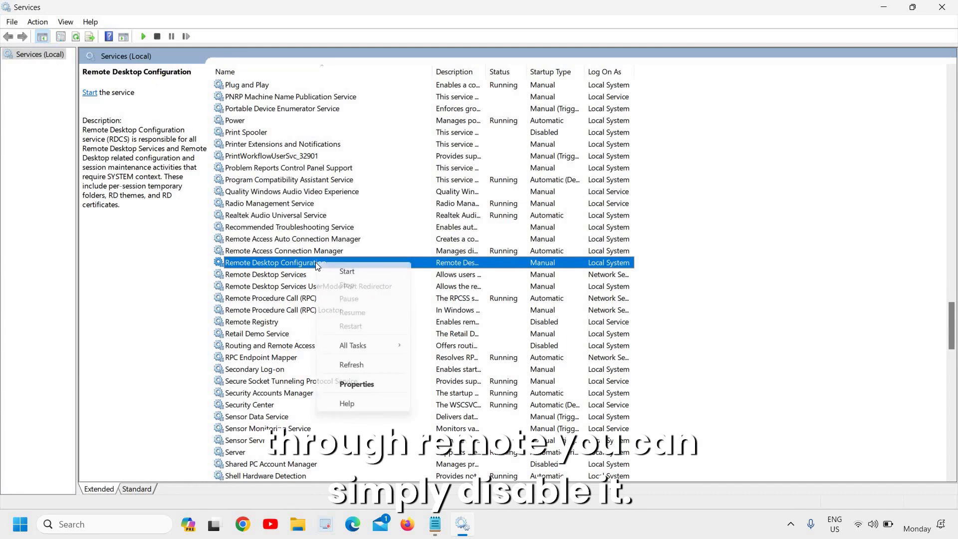
left_click(356, 384)
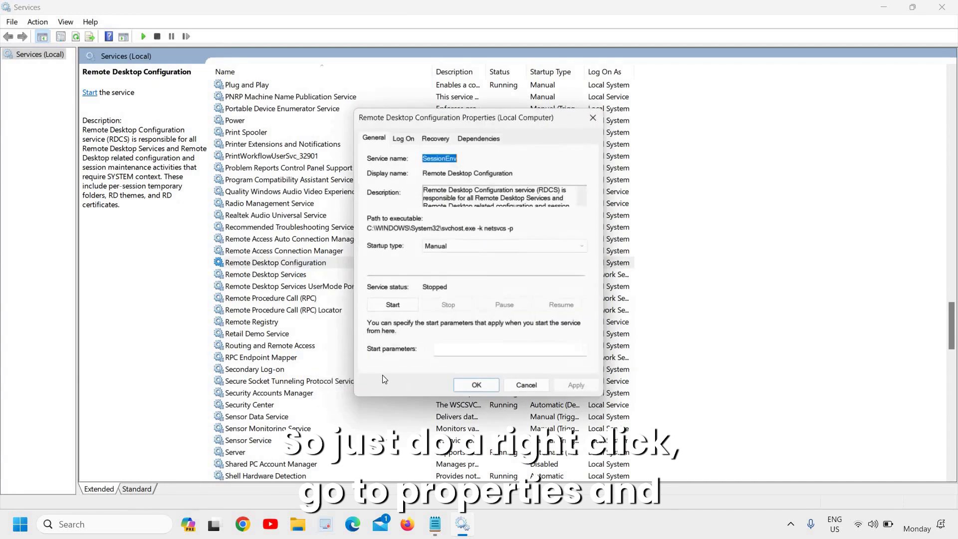
left_click(470, 245)
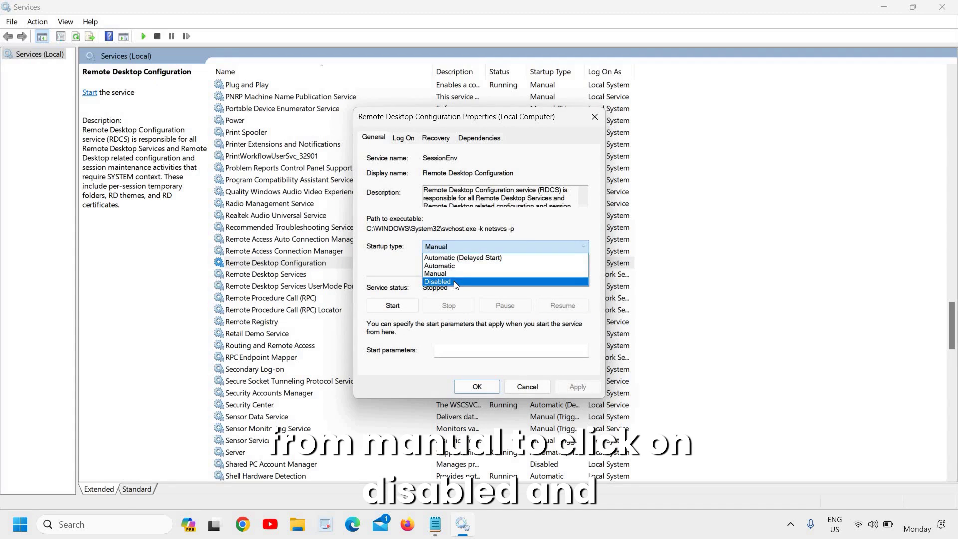
left_click(455, 282)
left_click(577, 387)
left_click(477, 387)
left_click(294, 262)
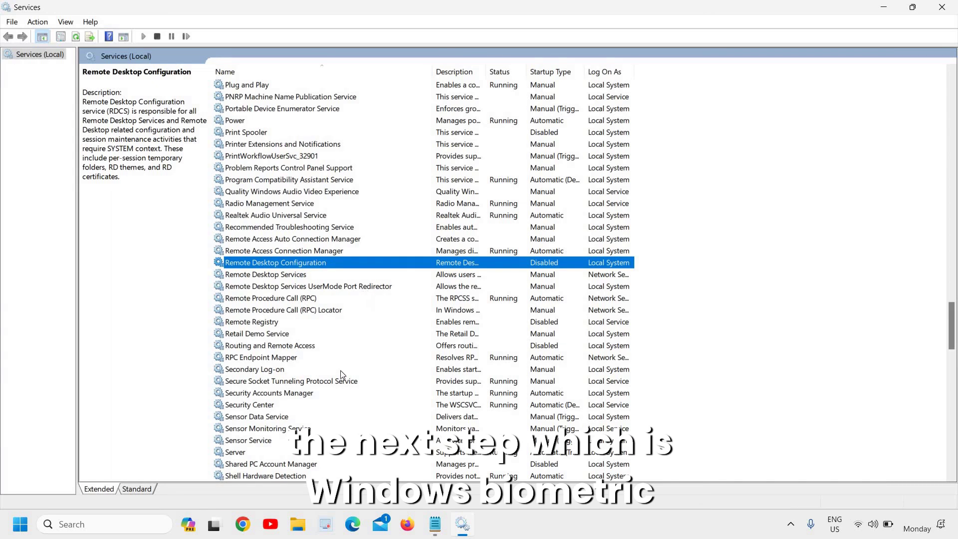
Change Windows Biometric Service's Startup type to Disabled in its Properties and apply it.
scroll(340, 376, "down", 5)
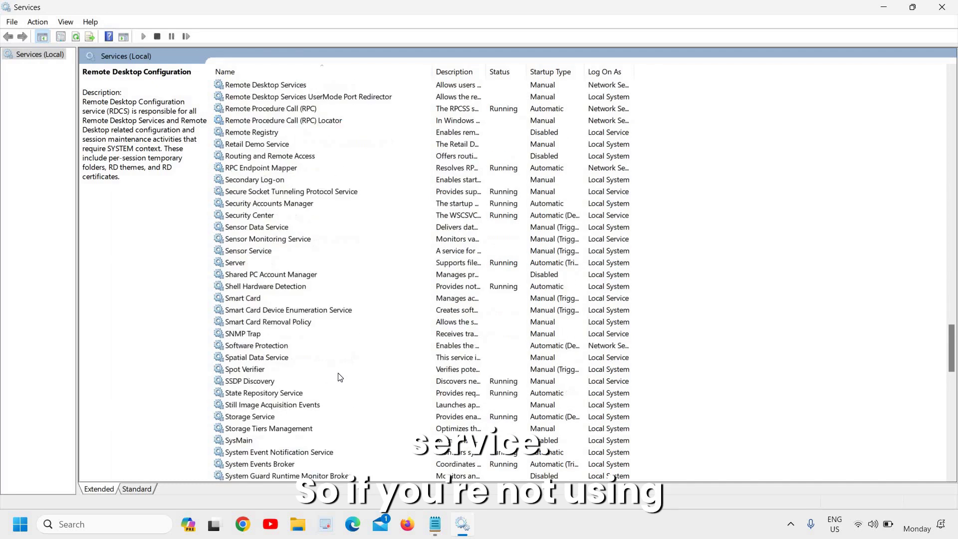
scroll(341, 377, "down", 12)
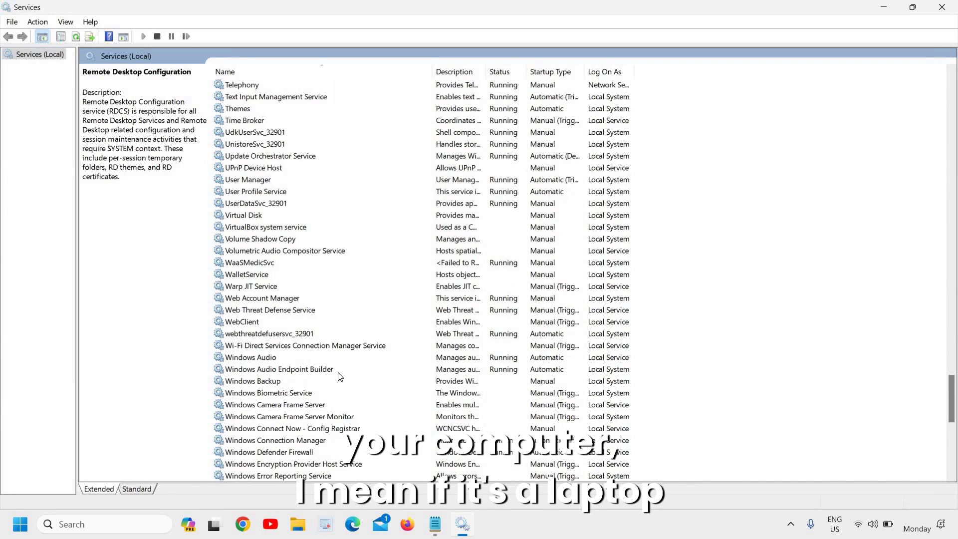
left_click(270, 394)
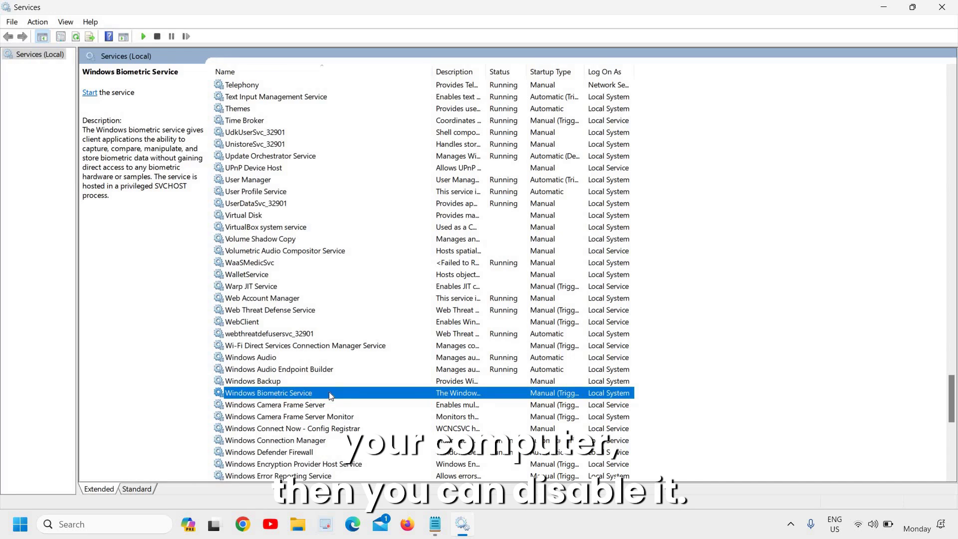
right_click(295, 394)
left_click(338, 367)
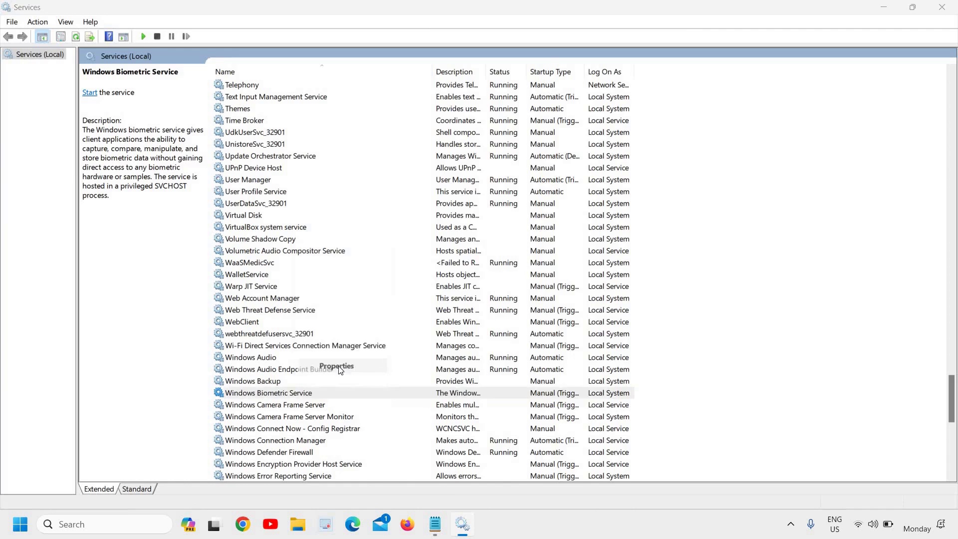
left_click(483, 247)
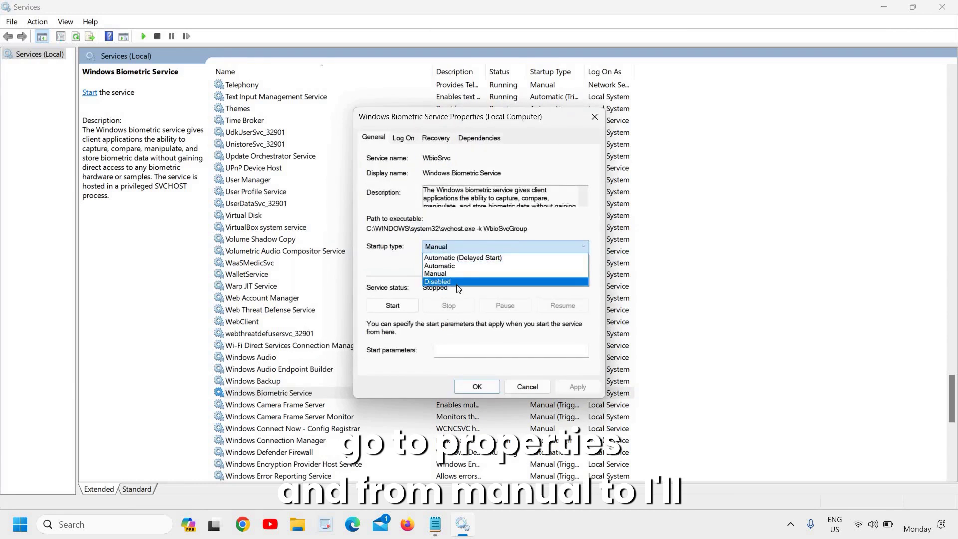
left_click(453, 283)
left_click(579, 388)
left_click(477, 387)
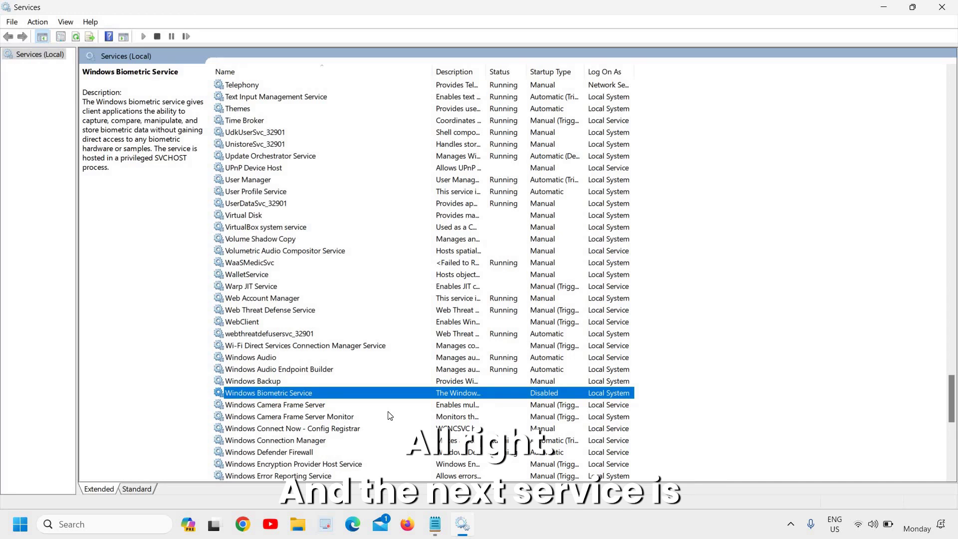
Change Windows Error Reporting Service's Startup type to Disabled in its Properties and apply it.
scroll(323, 422, "down", 4)
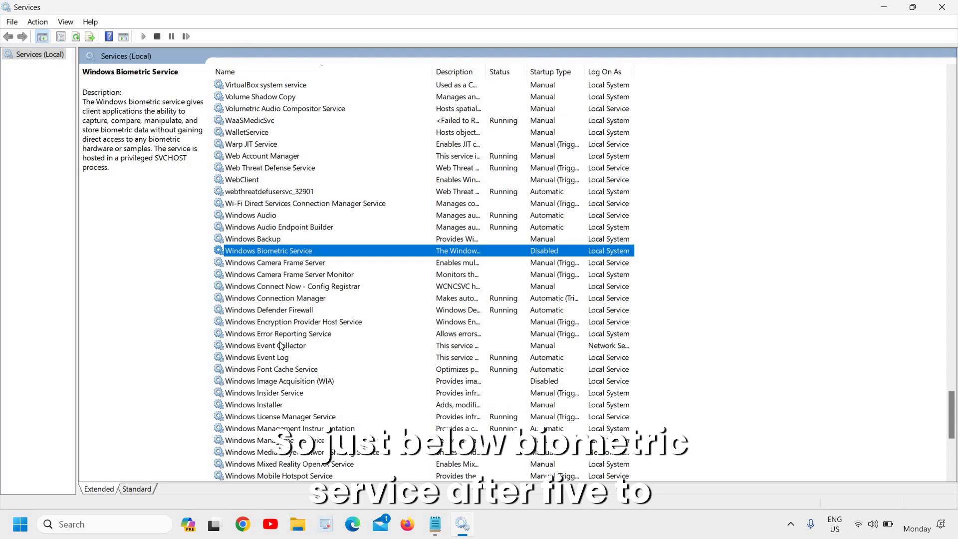
left_click(271, 335)
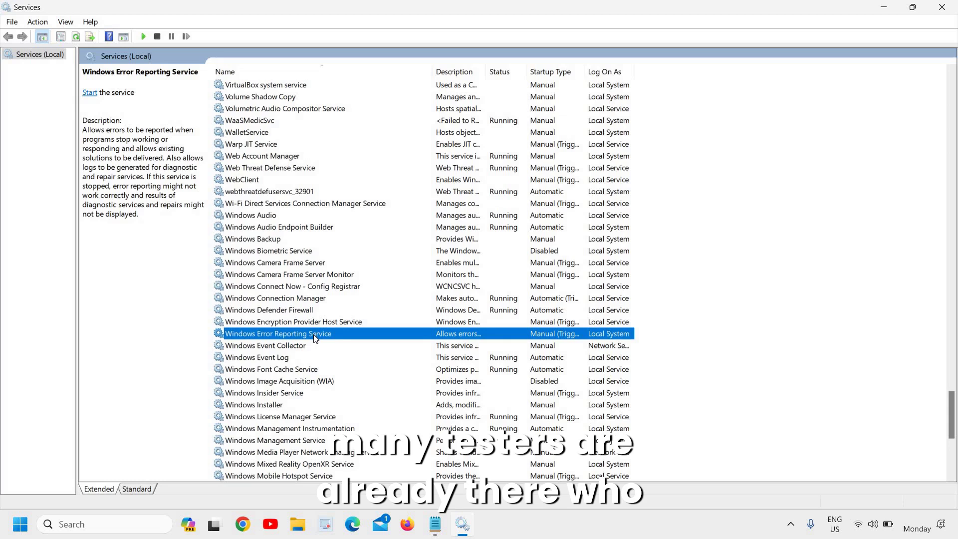
right_click(320, 336)
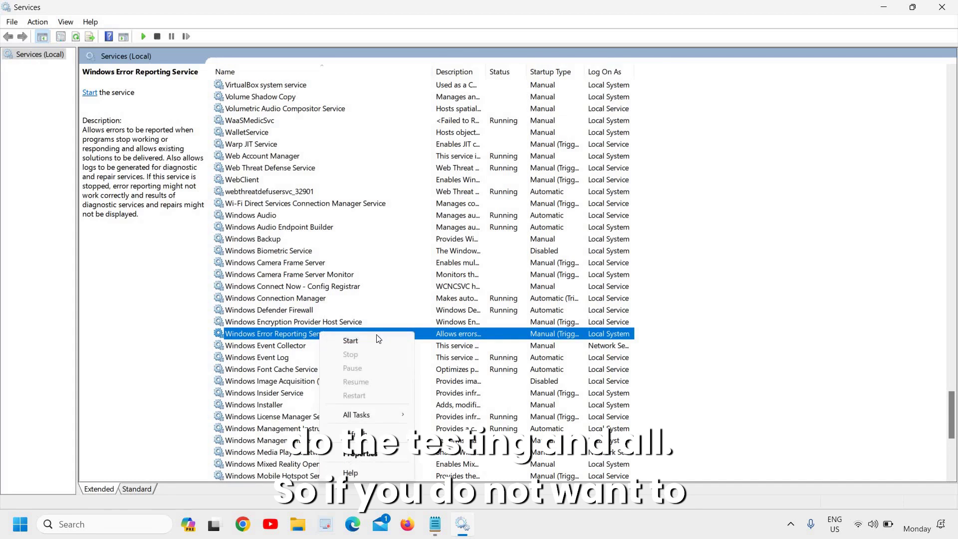
left_click(268, 333)
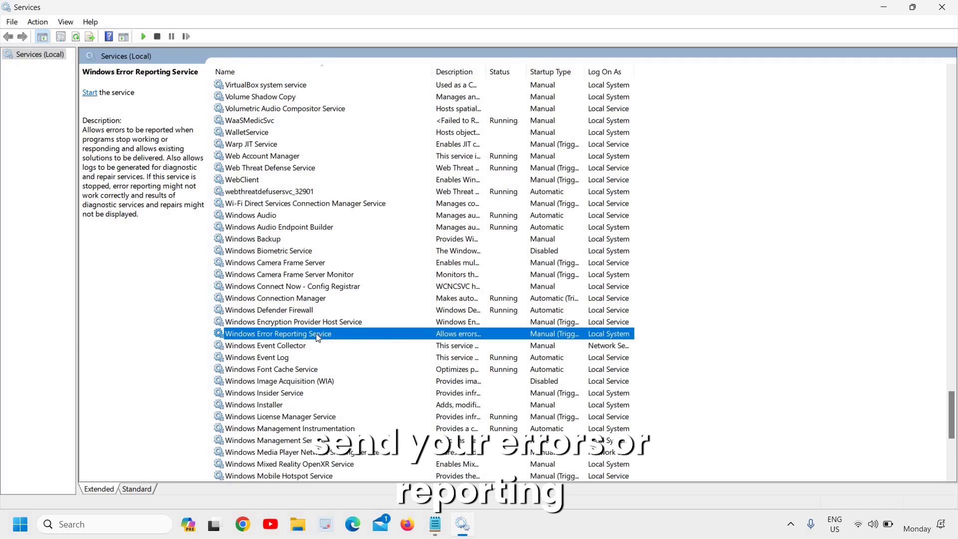
right_click(311, 338)
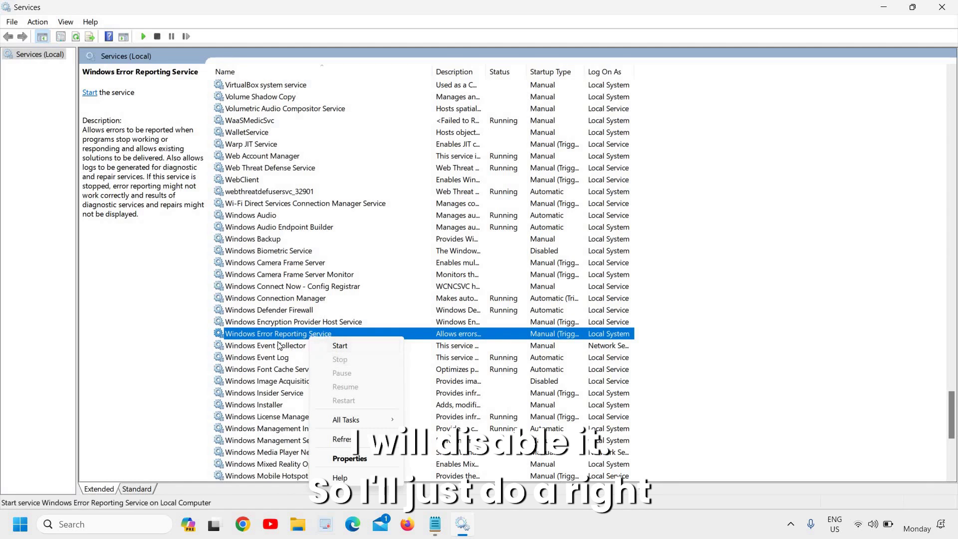
left_click(358, 459)
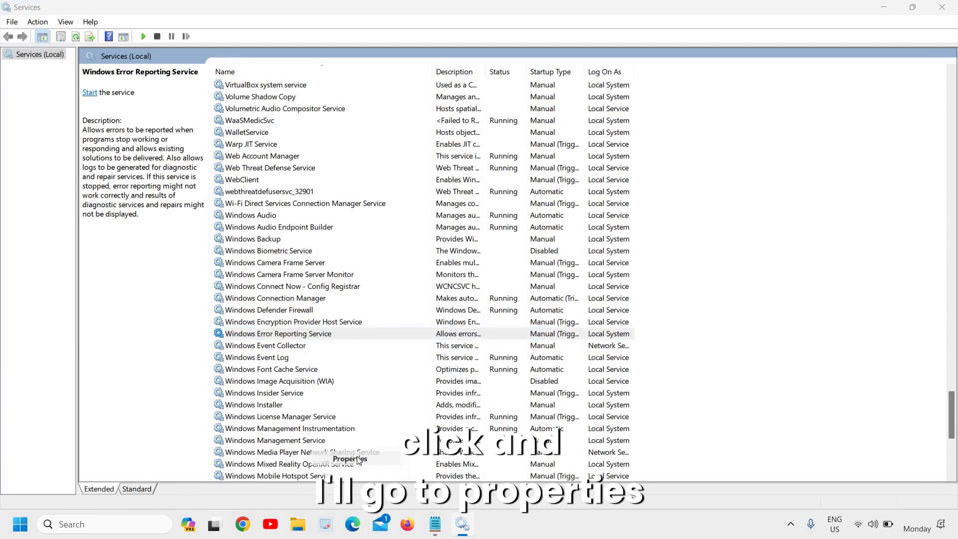
left_click(446, 247)
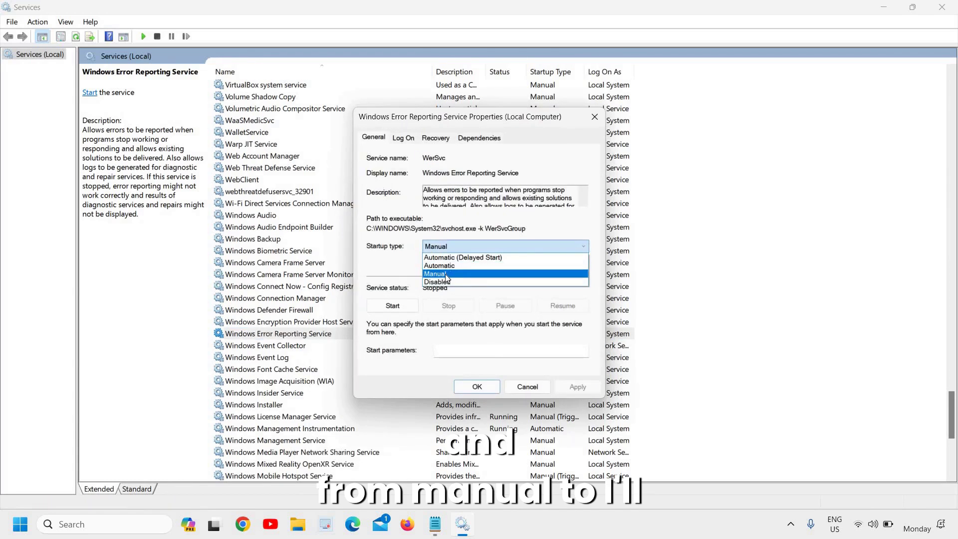
left_click(451, 282)
left_click(578, 387)
left_click(477, 387)
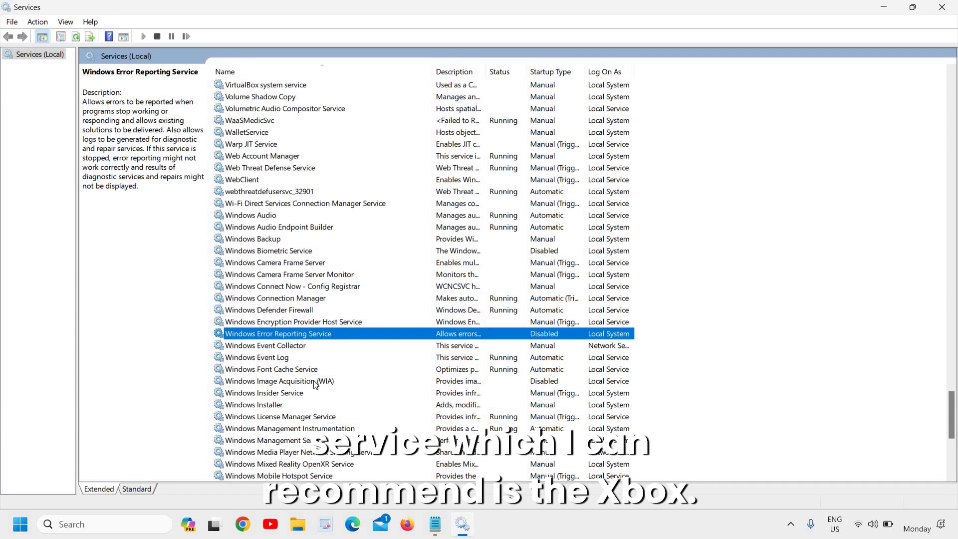
Set the Xbox Accessory Management Service startup type to Disabled and apply it.
scroll(315, 383, "down", 8)
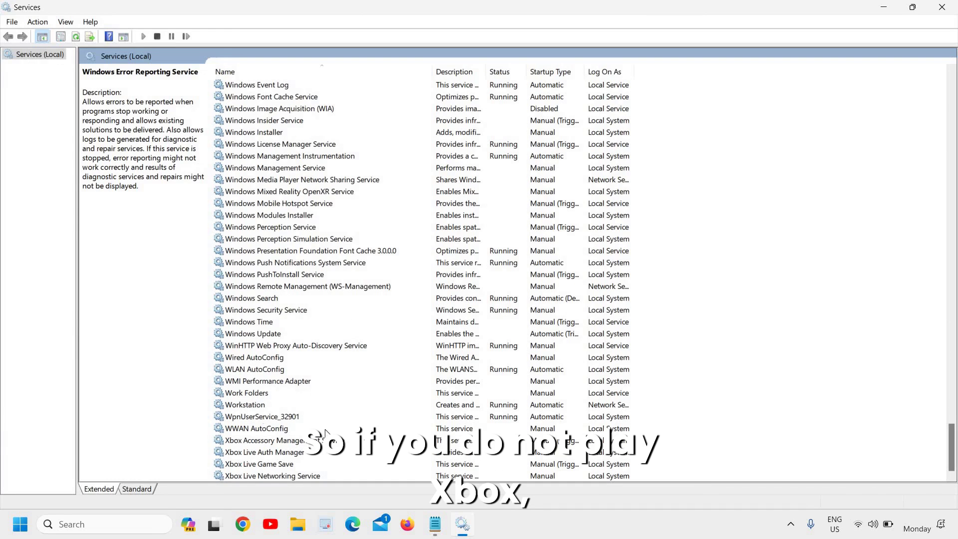
left_click(260, 442)
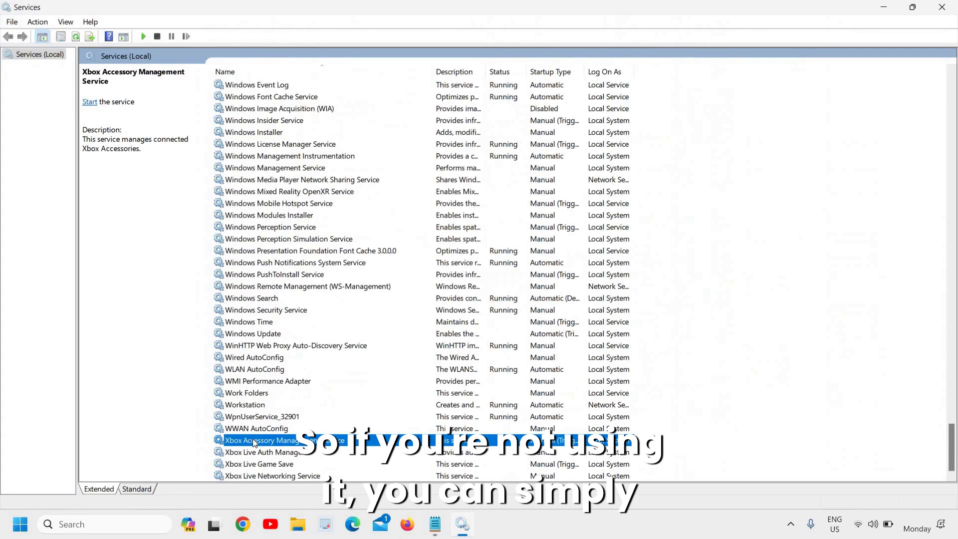
right_click(274, 432)
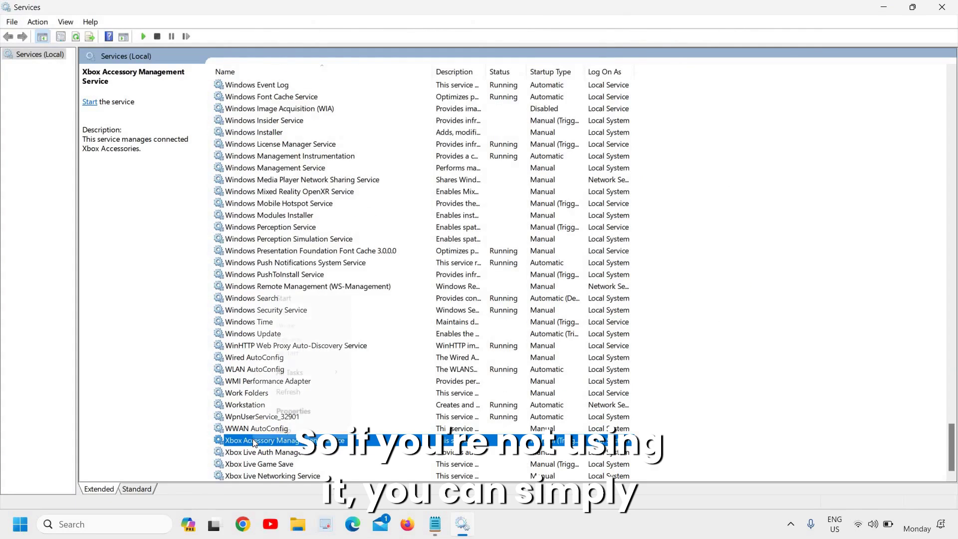
left_click(292, 412)
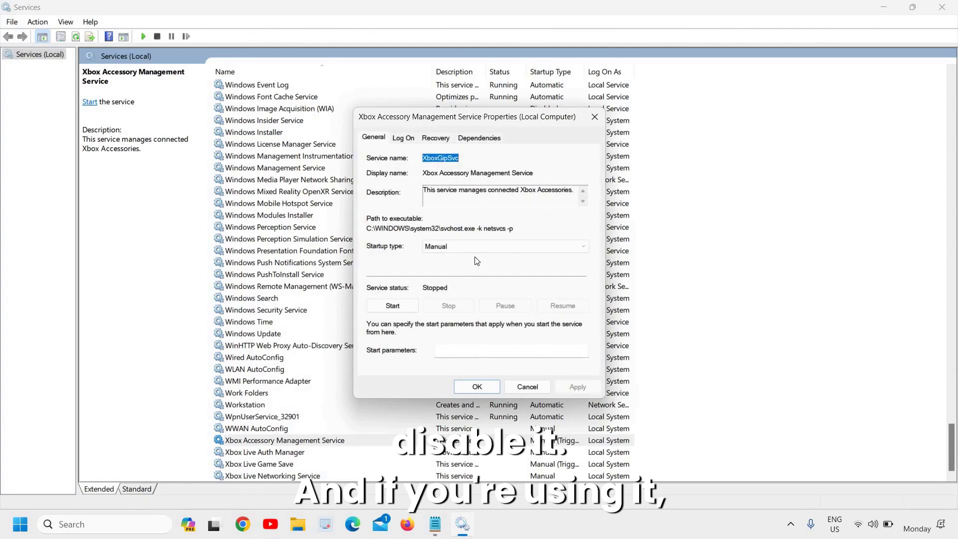
left_click(506, 247)
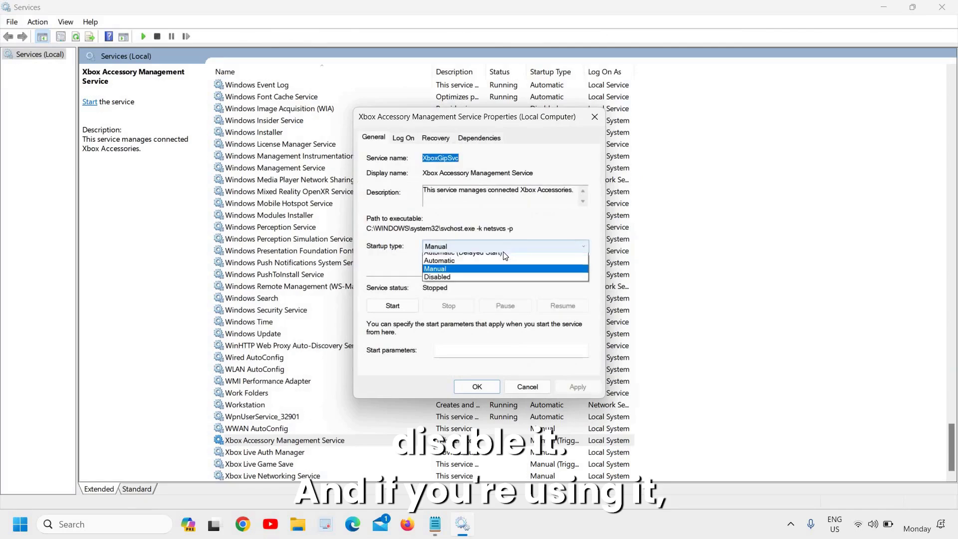
left_click(489, 283)
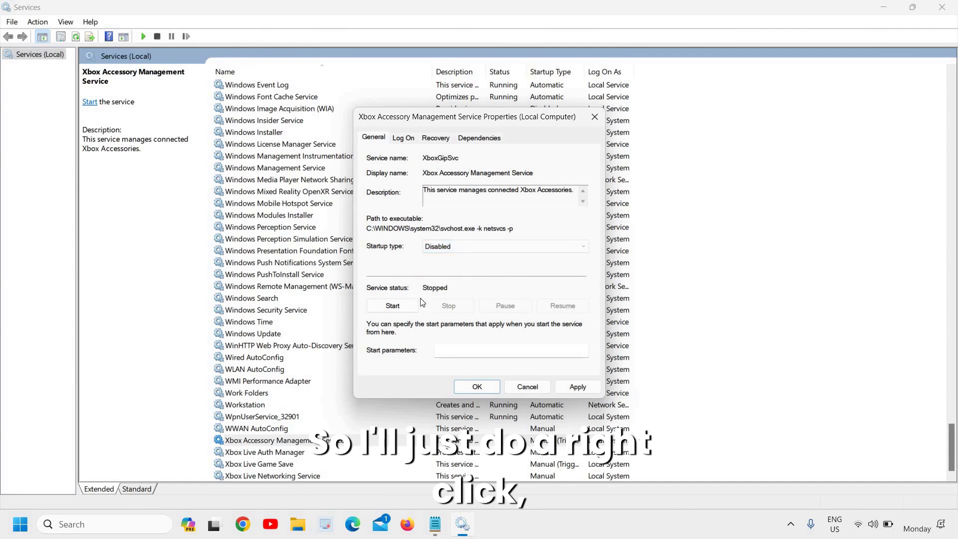
left_click(583, 391)
left_click(471, 388)
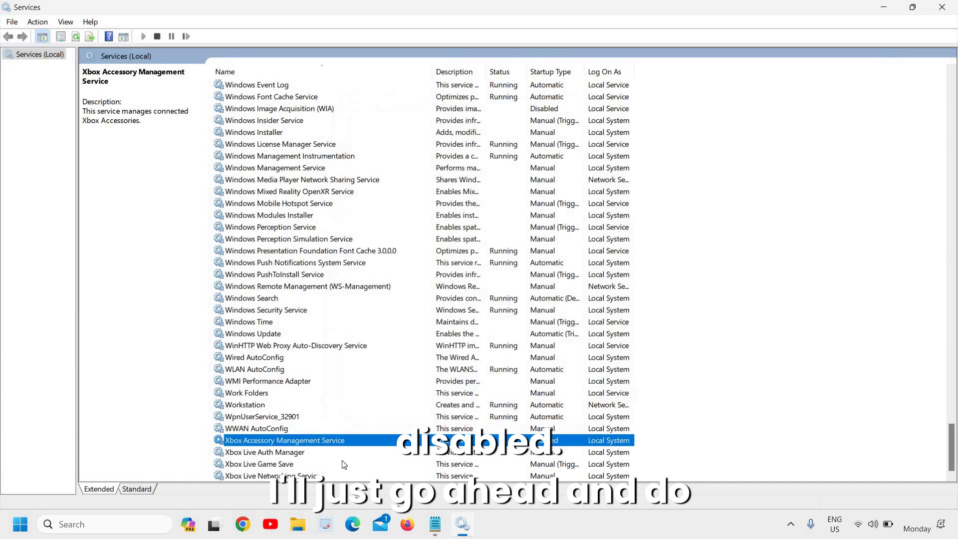
Set the Xbox Live Auth Manager startup type to Disabled and apply it.
right_click(274, 458)
left_click(304, 425)
left_click(446, 248)
left_click(452, 281)
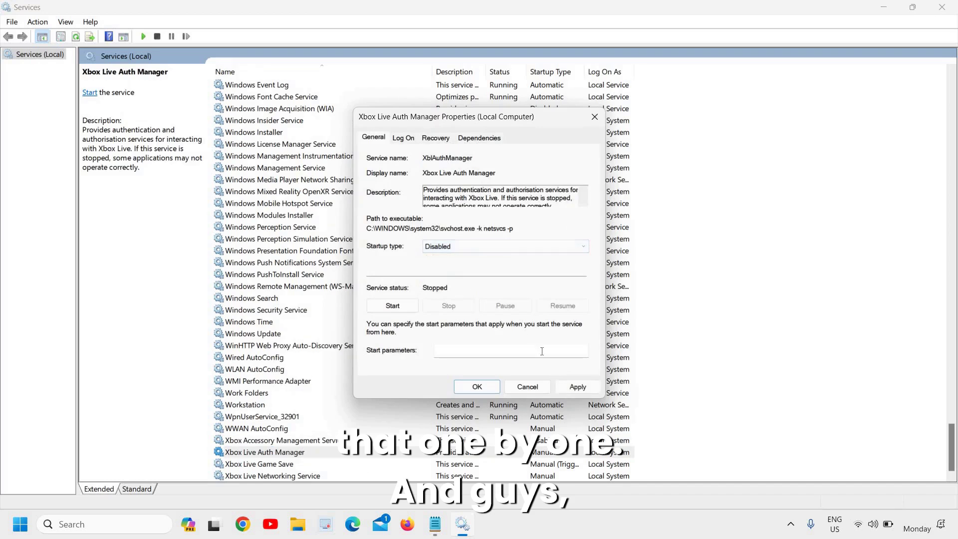
left_click(578, 387)
left_click(485, 388)
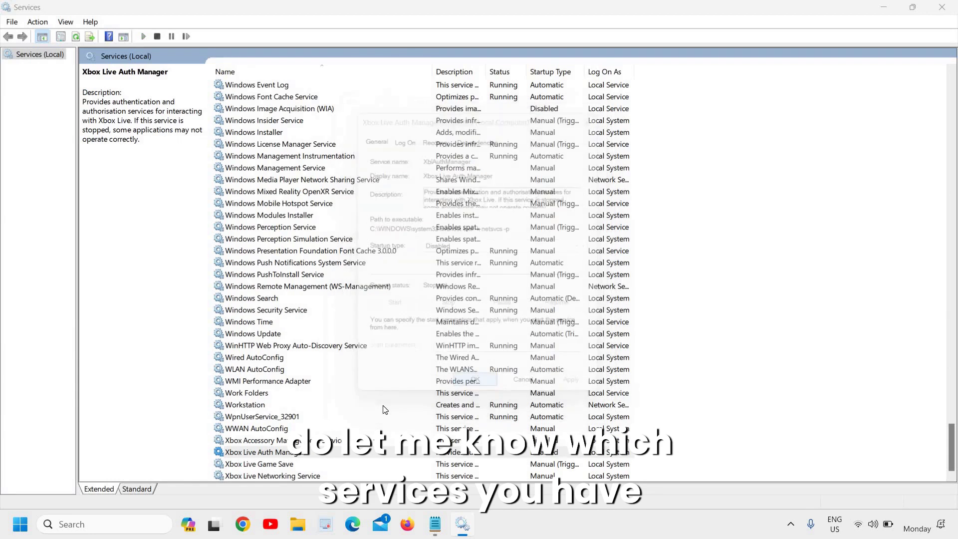
Set the Xbox Live Game Save startup type to Disabled and apply it.
left_click(265, 465)
right_click(265, 465)
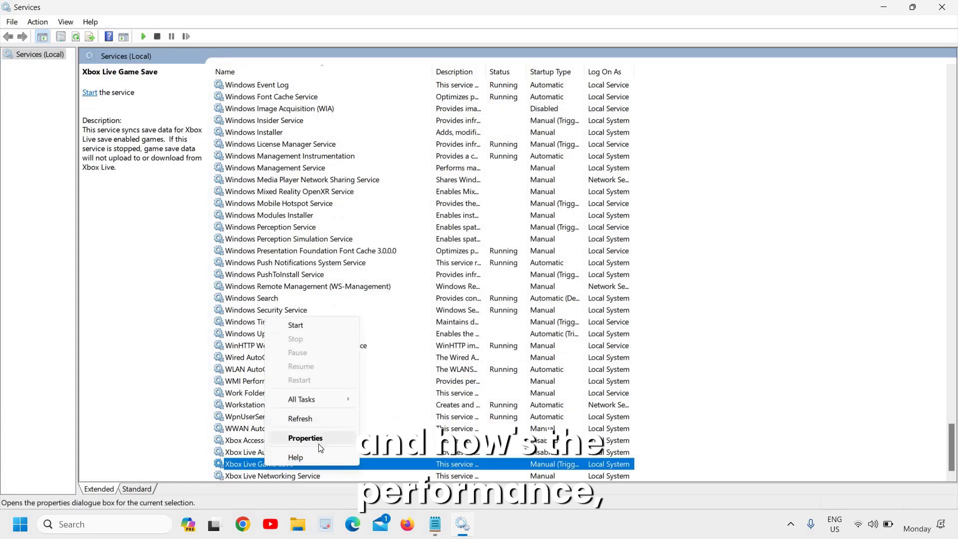
left_click(320, 438)
left_click(461, 247)
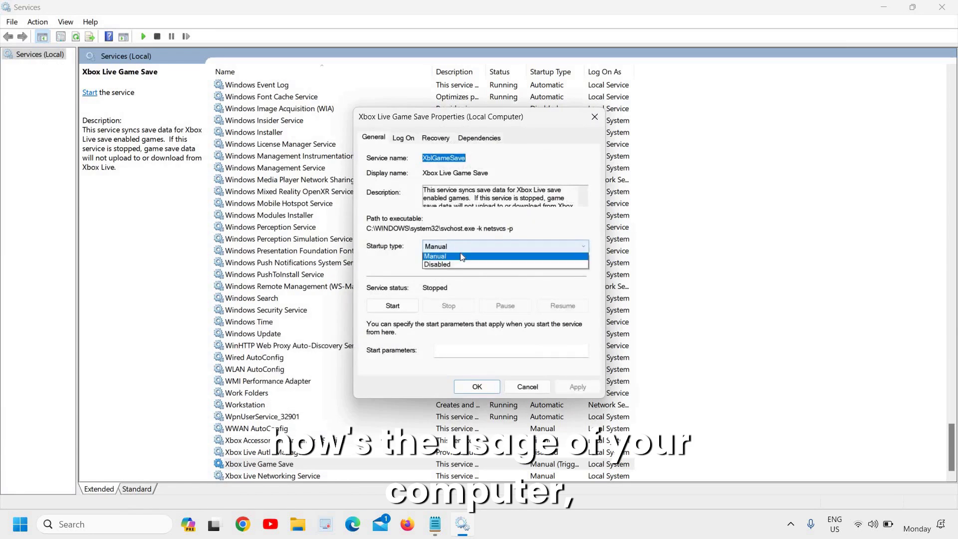
left_click(458, 284)
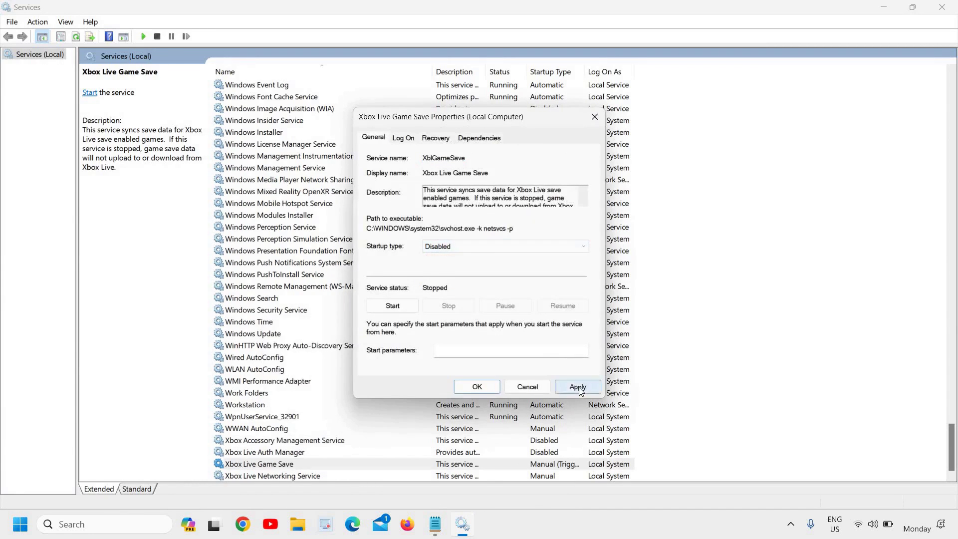
left_click(578, 387)
left_click(477, 388)
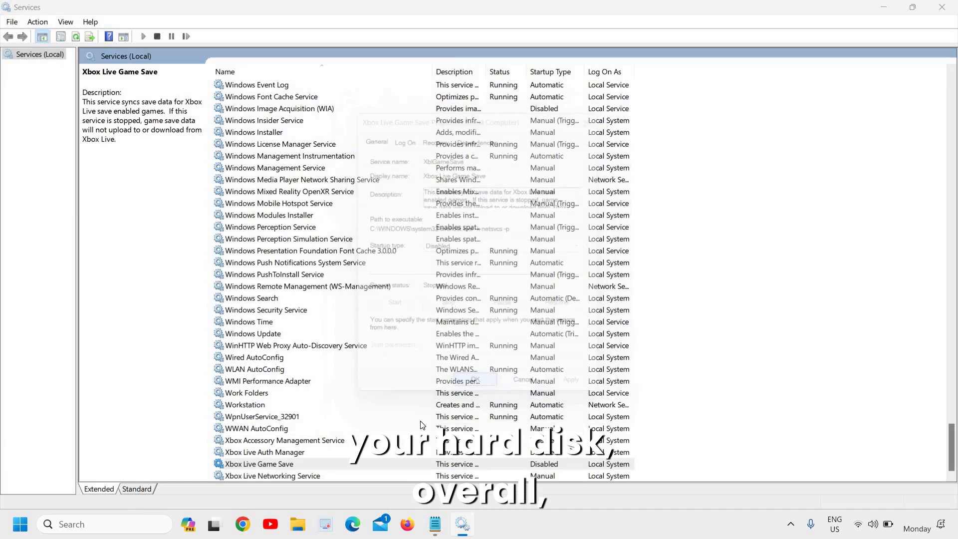
Set the Xbox Live Networking Service startup type to Disabled and apply it.
left_click(302, 477)
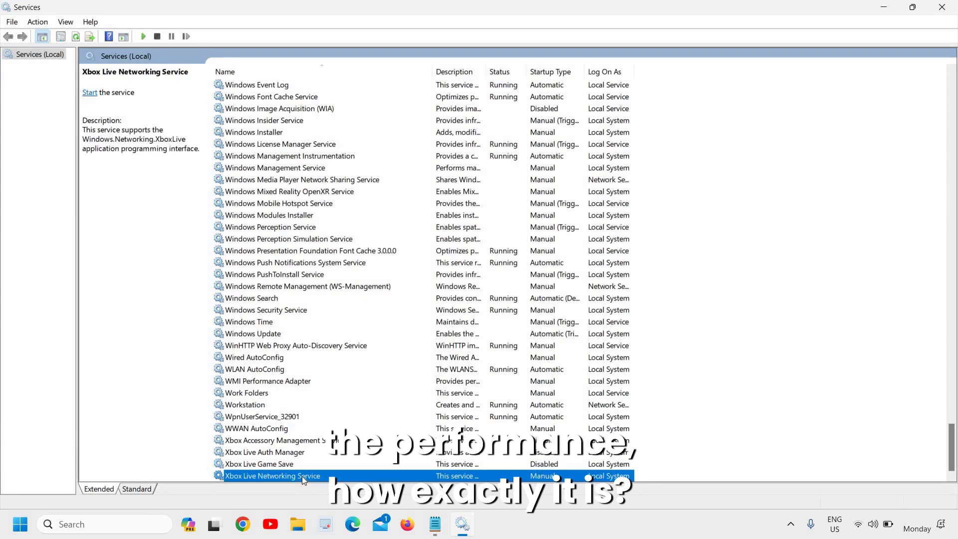
right_click(301, 476)
left_click(320, 448)
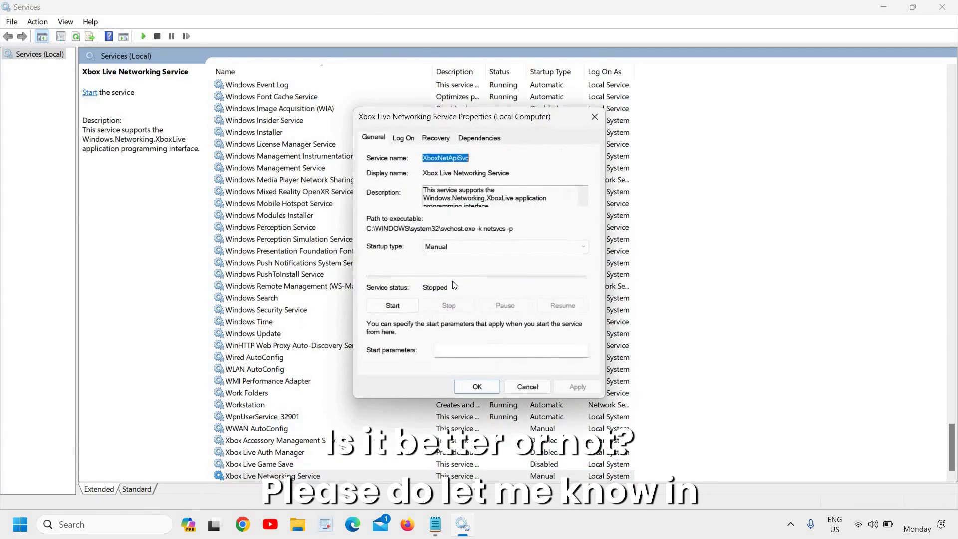
left_click(477, 247)
left_click(468, 284)
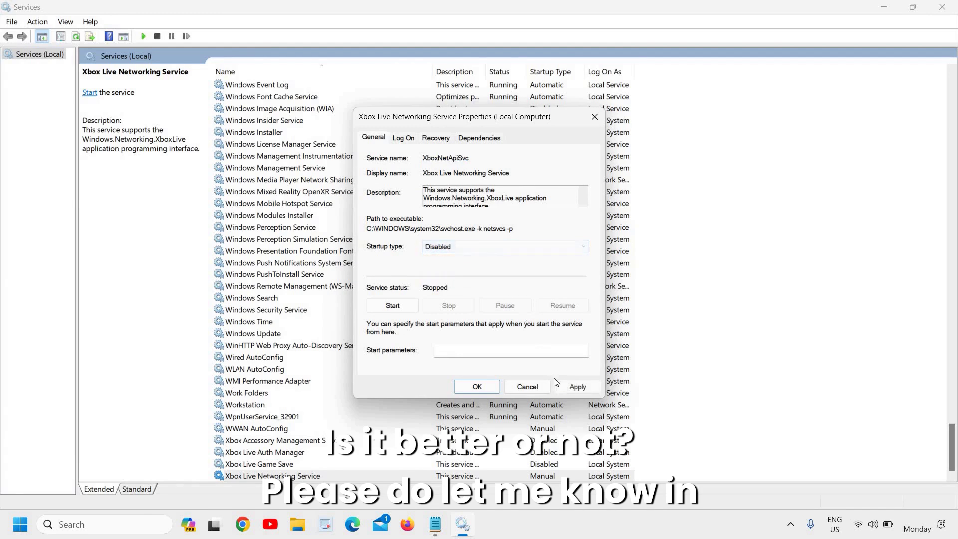
left_click(577, 387)
left_click(488, 388)
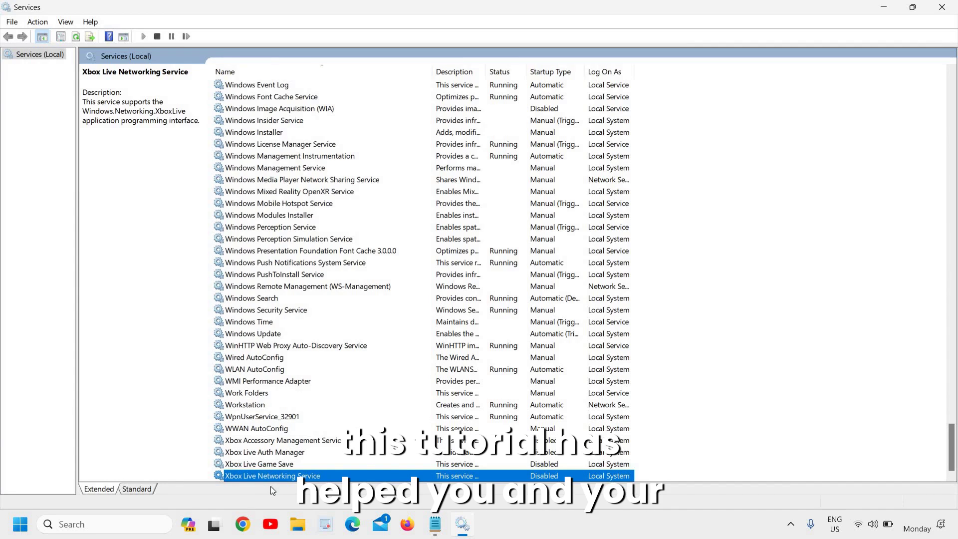
Close the Services window and refresh the desktop from its context menu.
left_click(943, 7)
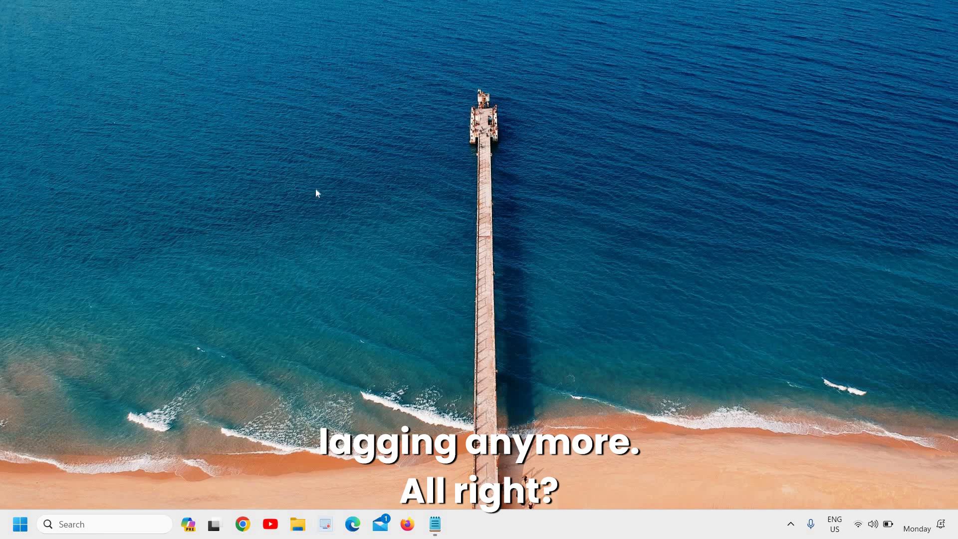
right_click(427, 212)
left_click(481, 265)
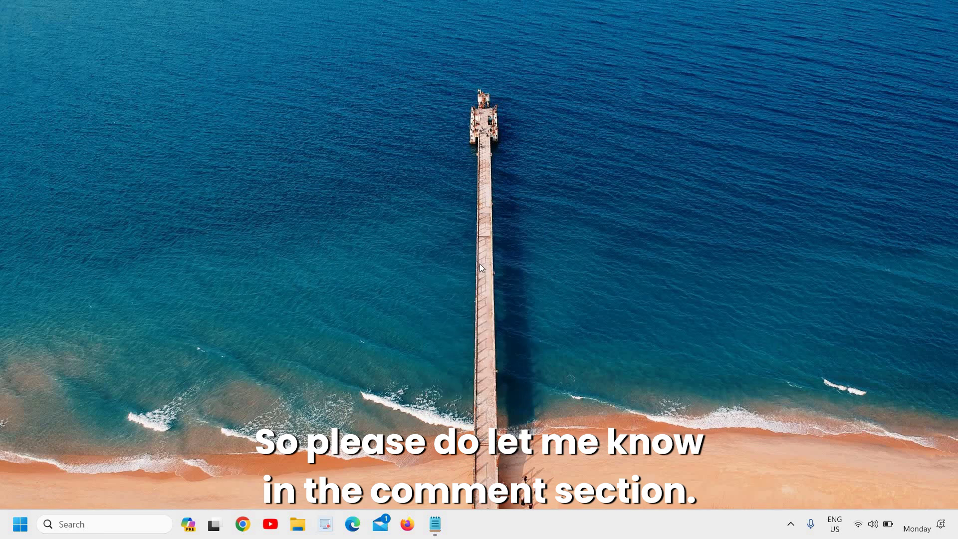